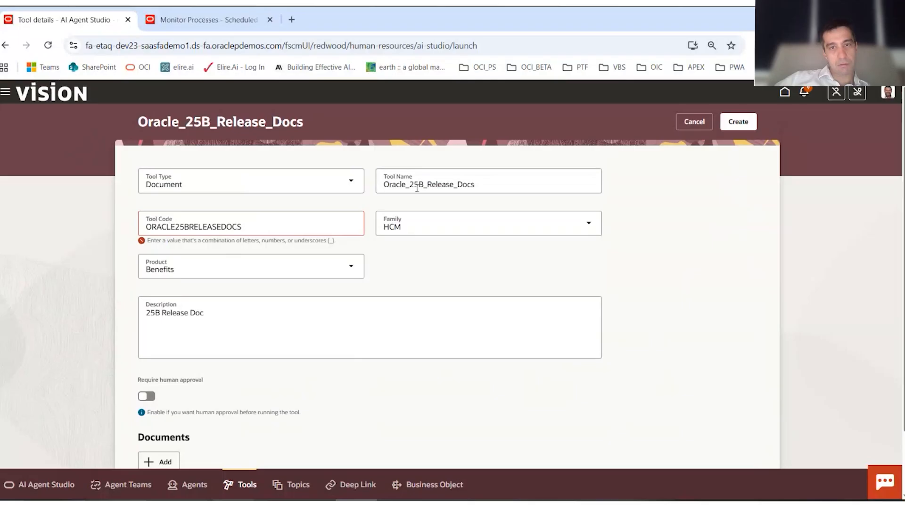
- Shorten the "Oracle" prefix of the tool name ahead of "25B_Release_Docs" and create the document tool
{"action": "left_click", "coordinate": [423, 184]}
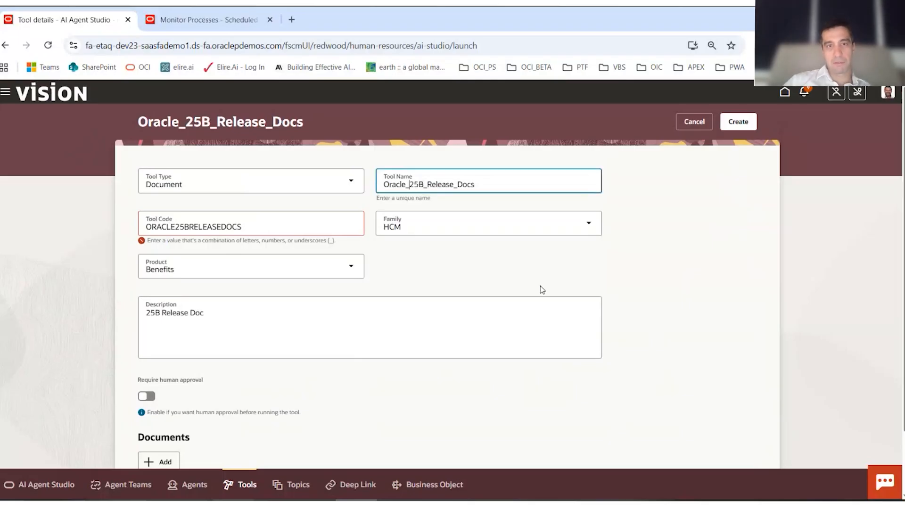
{"action": "key", "text": "BackSpace"}
{"action": "key", "text": "BackSpace"}
{"action": "key", "text": "BackSpace"}
{"action": "key", "text": "BackSpace"}
{"action": "key", "text": "BackSpace"}
{"action": "key", "text": "BackSpace"}
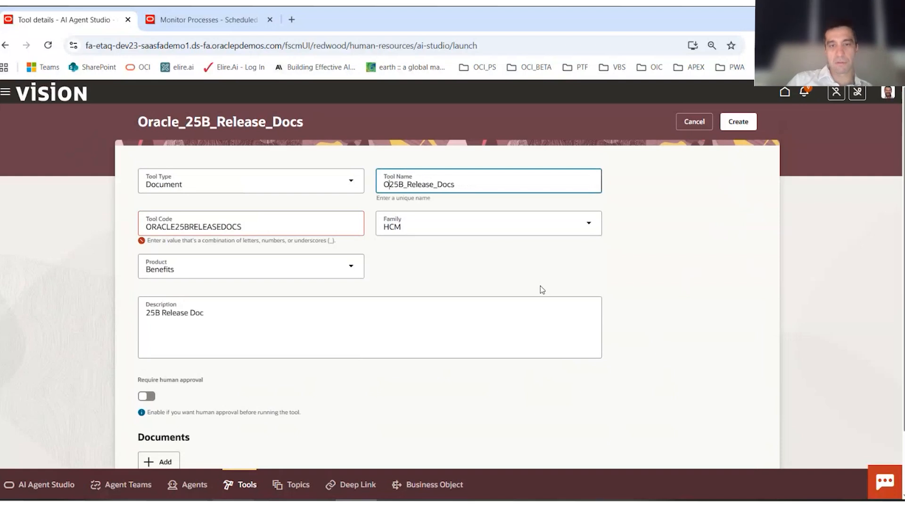
{"action": "type", "text": "_"}
{"action": "key", "text": "alt+Tab"}
{"action": "left_click", "coordinate": [879, 306]}
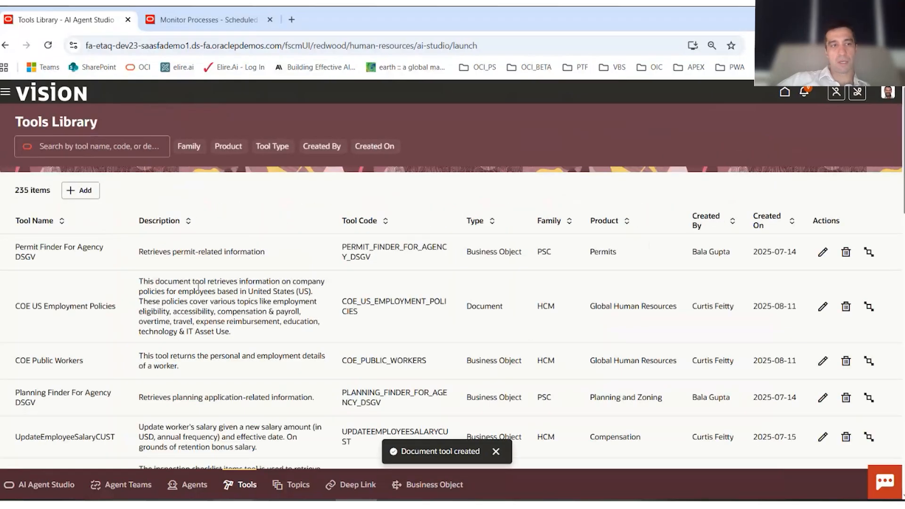
- Look through the Tools Library and sort it by tool name
{"action": "scroll", "coordinate": [207, 330], "scroll_direction": "down", "scroll_amount": 15}
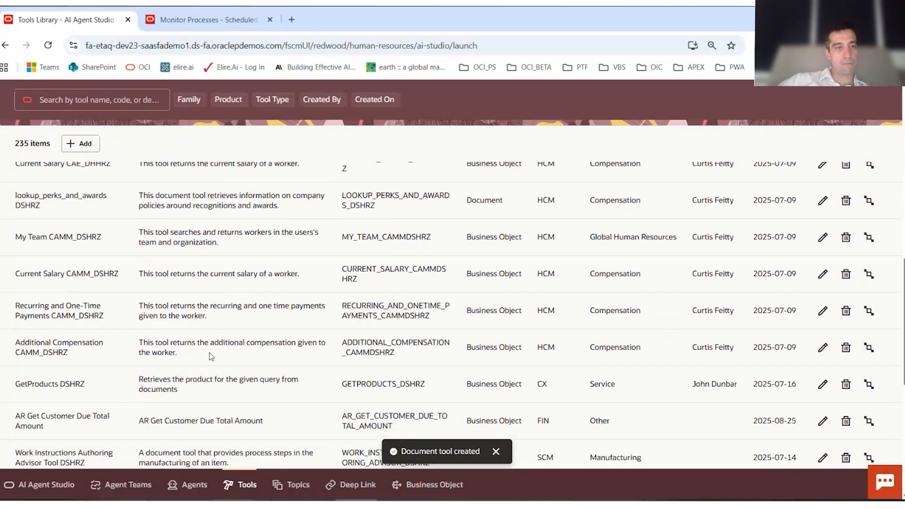
{"action": "scroll", "coordinate": [210, 353], "scroll_direction": "up", "scroll_amount": 15}
{"action": "left_click", "coordinate": [59, 220]}
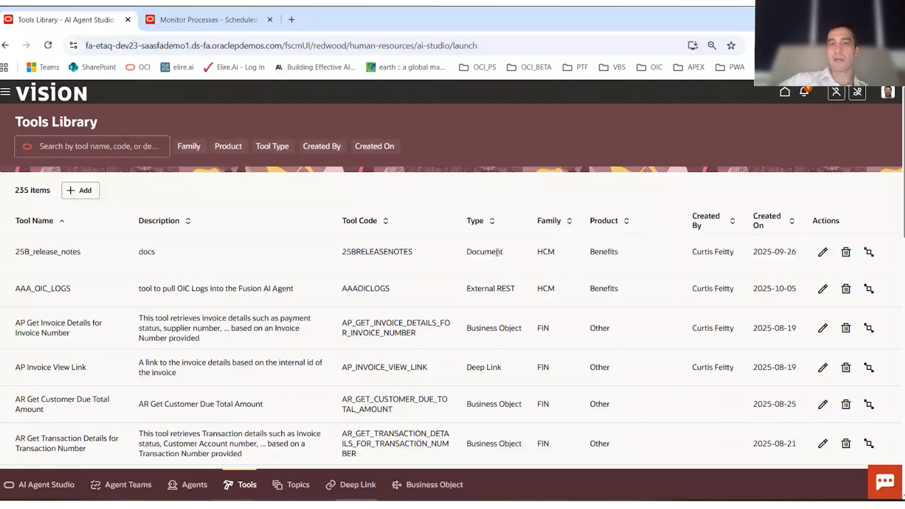
- Submit the Process Agent Documents job from the scheduled processes page and return to the start of the process list
{"action": "left_click", "coordinate": [203, 19]}
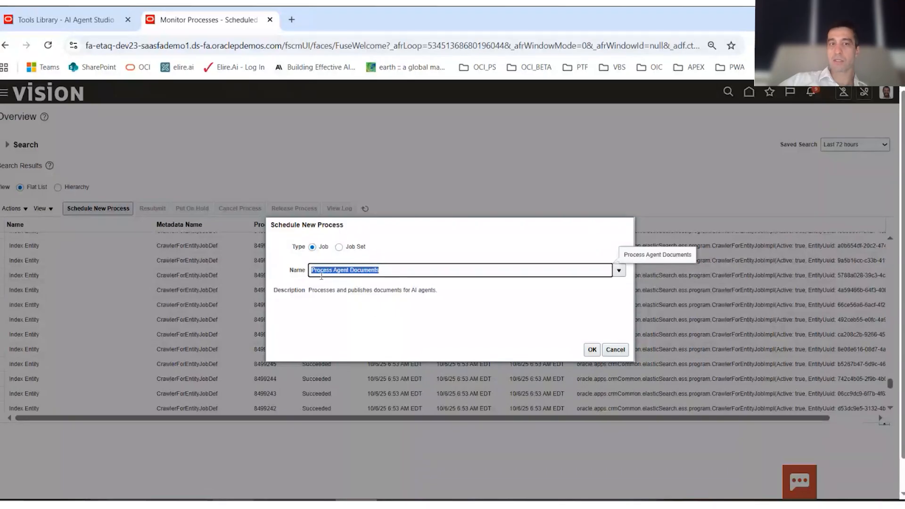
{"action": "left_click", "coordinate": [394, 270]}
{"action": "left_click_drag", "start_coordinate": [394, 269], "coordinate": [311, 269]}
{"action": "left_click", "coordinate": [592, 350]}
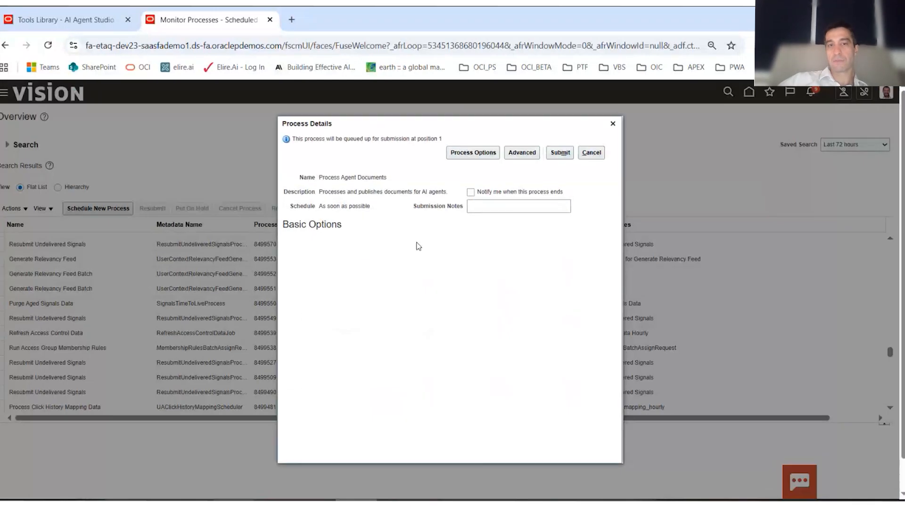
{"action": "left_click", "coordinate": [559, 153]}
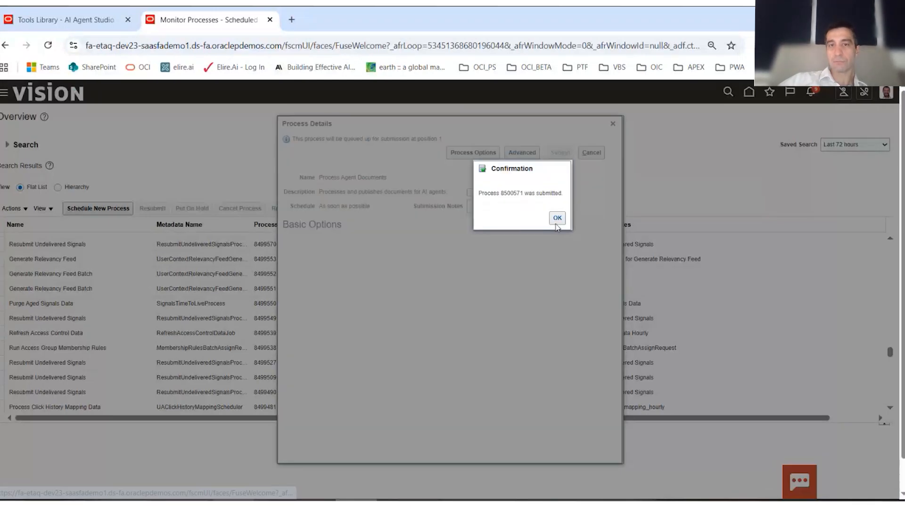
{"action": "left_click", "coordinate": [557, 218]}
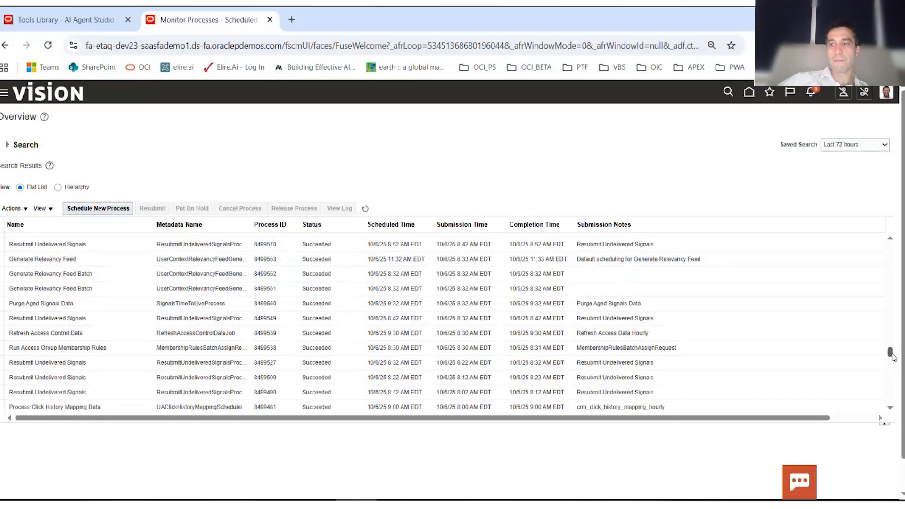
{"action": "left_click_drag", "start_coordinate": [890, 352], "coordinate": [890, 250]}
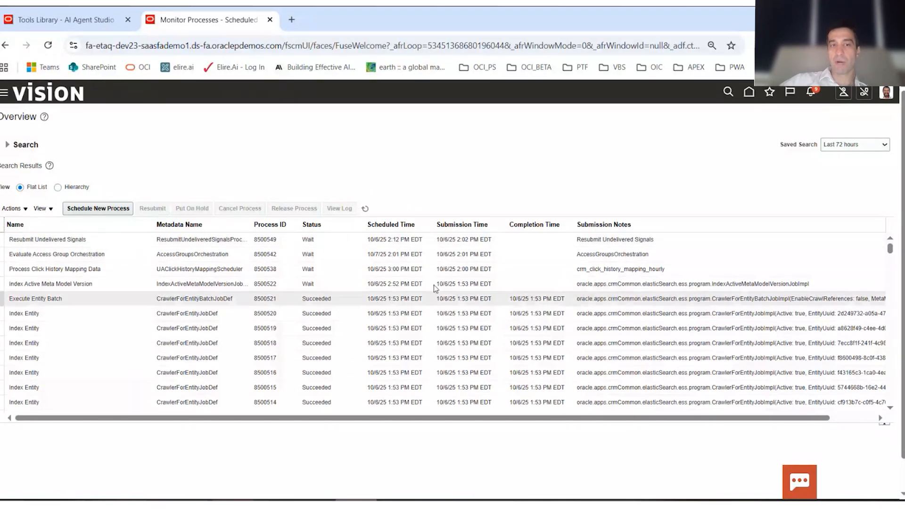
- Go back to AI Agent Studio and start a new worker agent named A_25B_Agent
{"action": "left_click", "coordinate": [57, 7]}
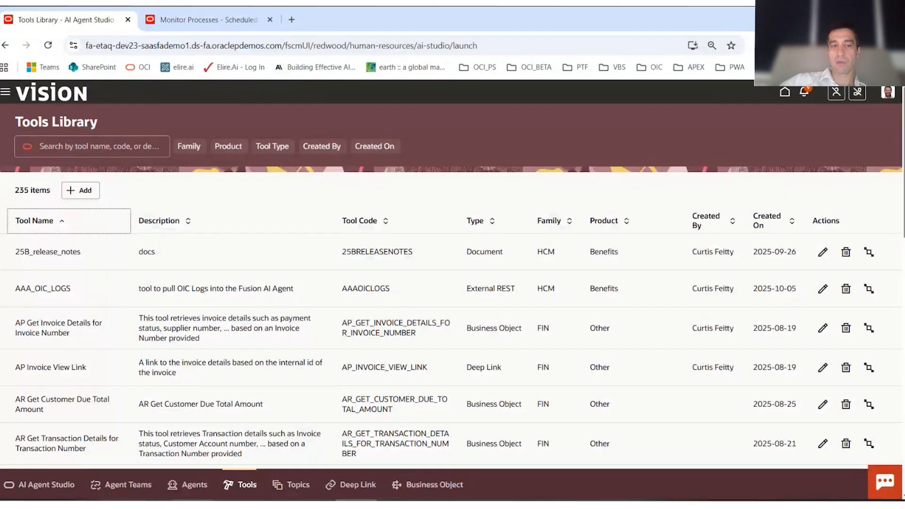
{"action": "left_click", "coordinate": [190, 493]}
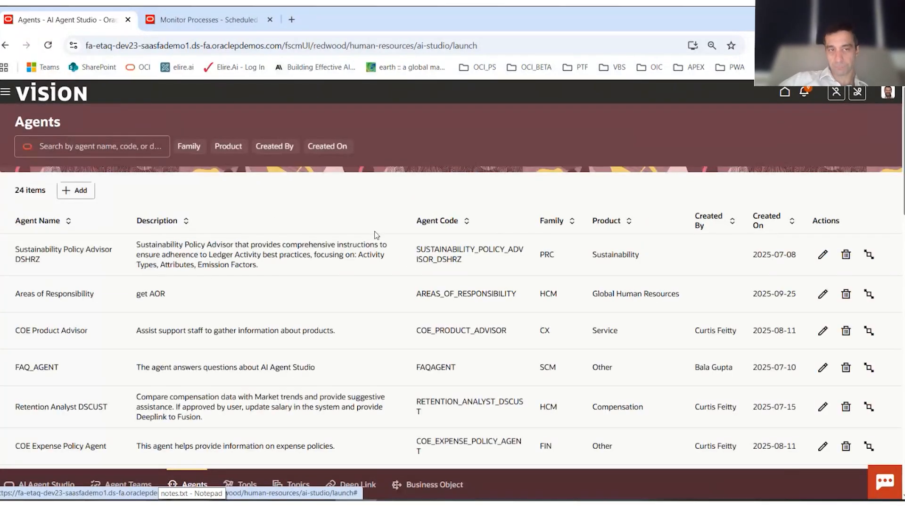
{"action": "left_click", "coordinate": [77, 191]}
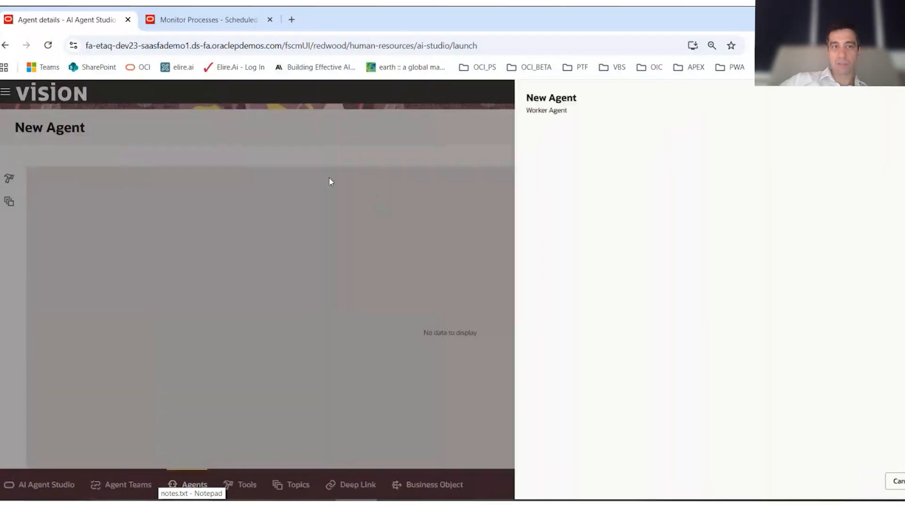
{"action": "left_click", "coordinate": [525, 187]}
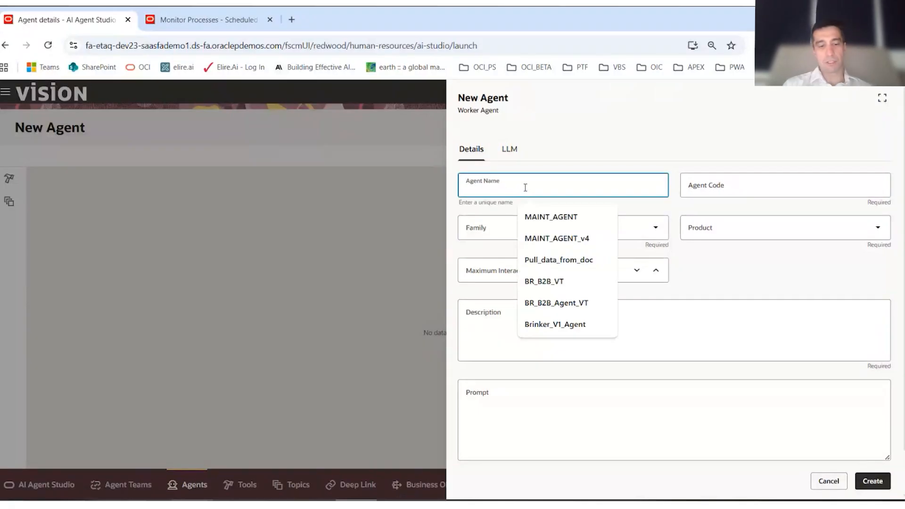
{"action": "type", "text": "A"}
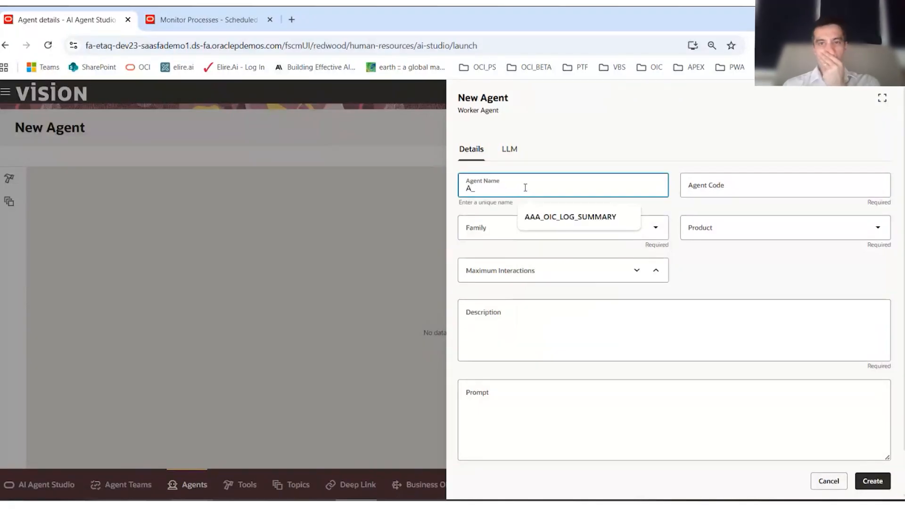
{"action": "type", "text": "_25"}
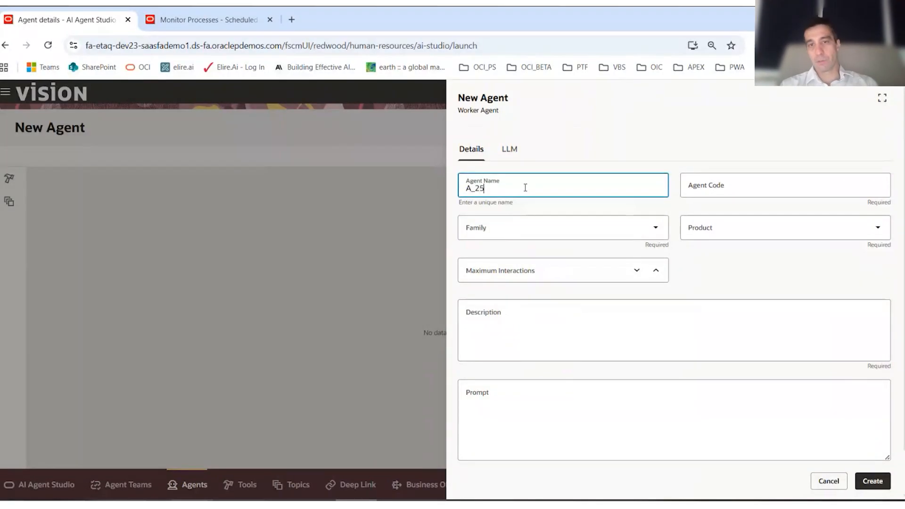
{"action": "type", "text": "B_Agent"}
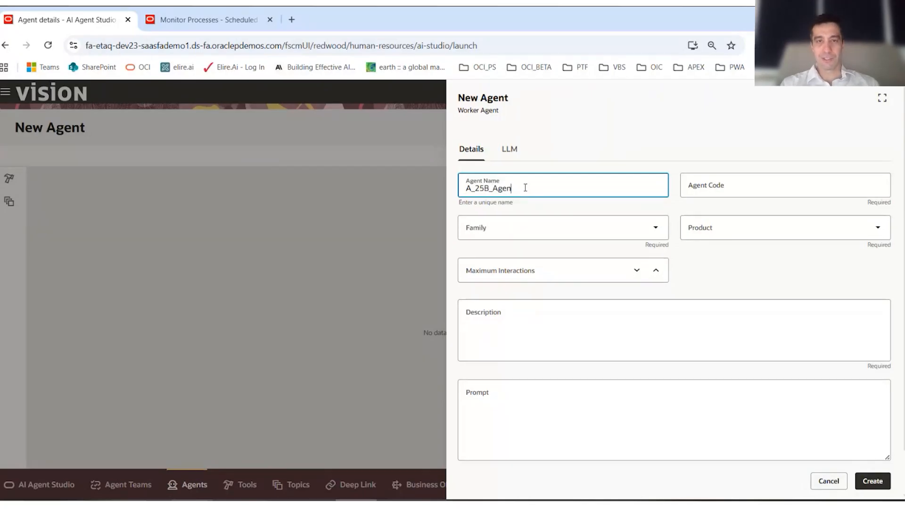
- Set the new agent's family to HCM and its product to Benefits
{"action": "left_click", "coordinate": [568, 221]}
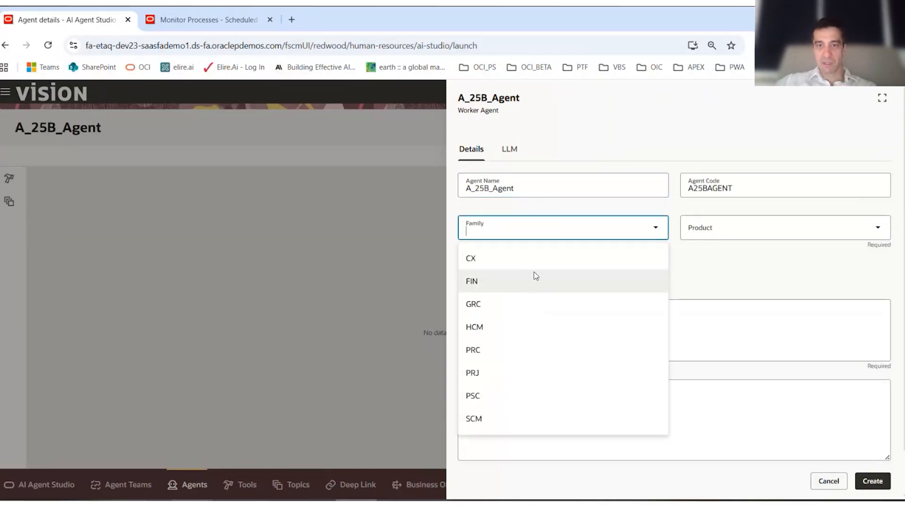
{"action": "left_click", "coordinate": [538, 325]}
{"action": "left_click", "coordinate": [740, 227]}
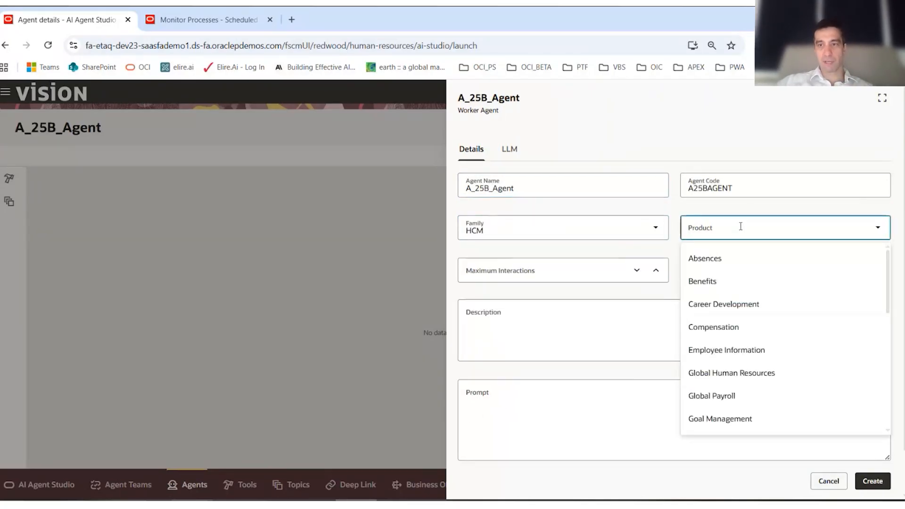
{"action": "left_click", "coordinate": [723, 283]}
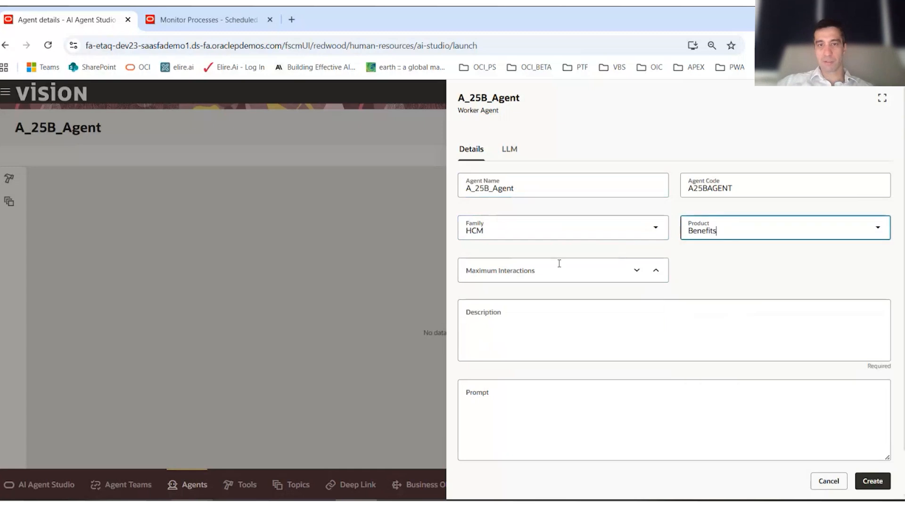
- Set the agent's maximum interactions to 1 and enter "RAG Example" as its description
{"action": "left_click", "coordinate": [656, 273]}
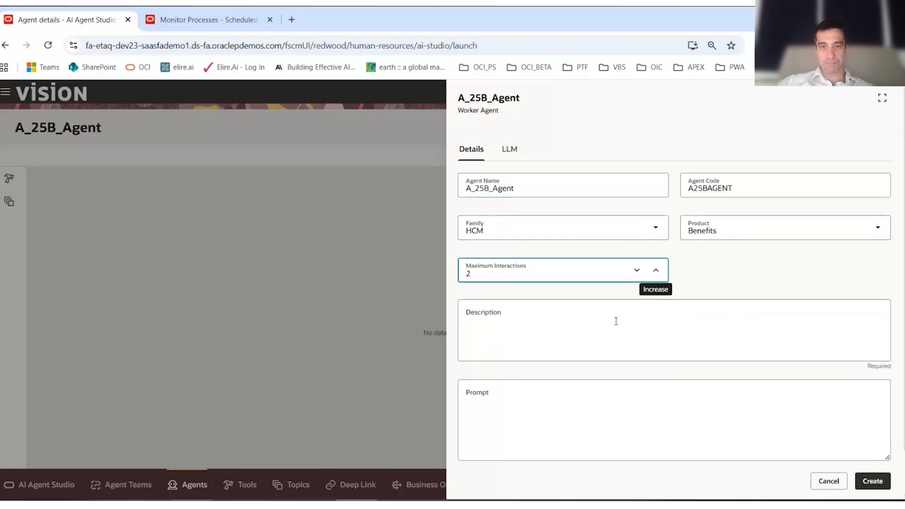
{"action": "left_click", "coordinate": [656, 272]}
{"action": "left_click", "coordinate": [657, 273]}
{"action": "left_click", "coordinate": [636, 270]}
{"action": "left_click", "coordinate": [636, 271]}
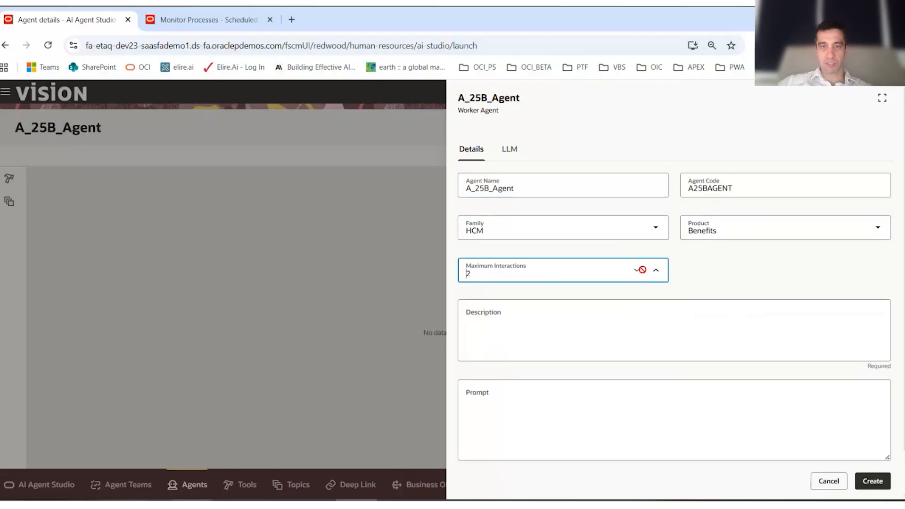
{"action": "left_click", "coordinate": [637, 271]}
{"action": "left_click", "coordinate": [630, 325]}
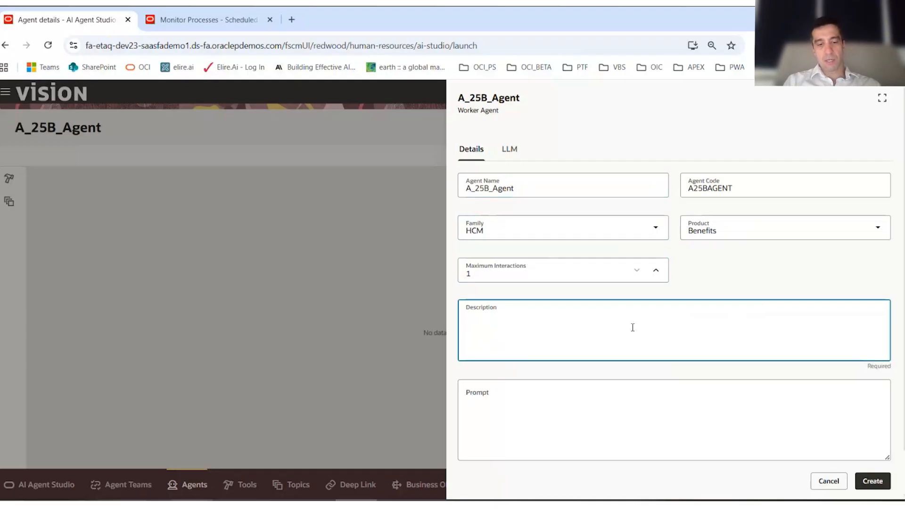
{"action": "type", "text": "G Example"}
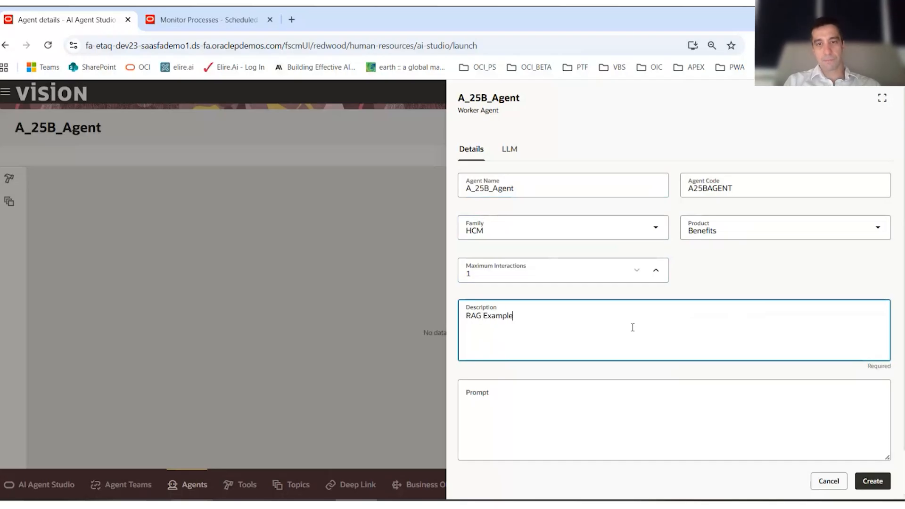
- Set the prompt to "Use the Vectorized data from the Tool Attached to this Agent to answer any questions on the 25B release." and accept the details
{"action": "key", "text": "Tab"}
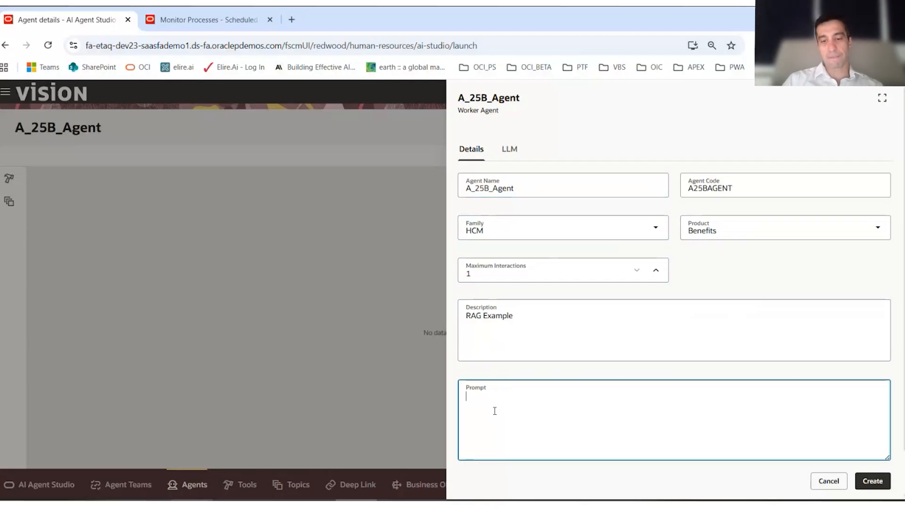
{"action": "type", "text": "Use the"}
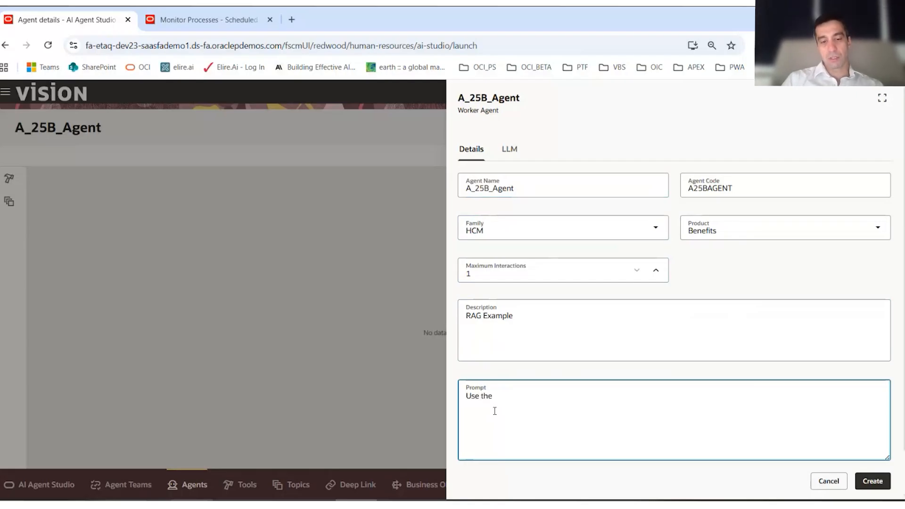
{"action": "type", "text": " Ve"}
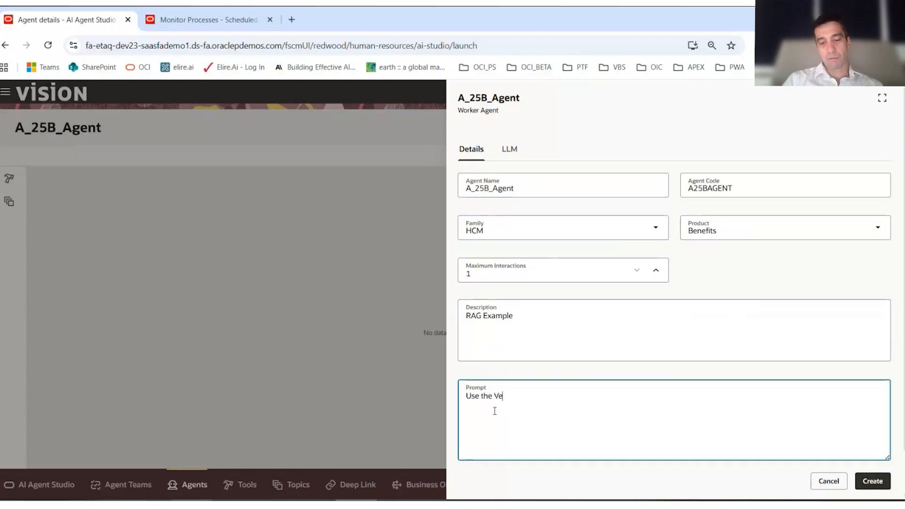
{"action": "type", "text": "ctorized"}
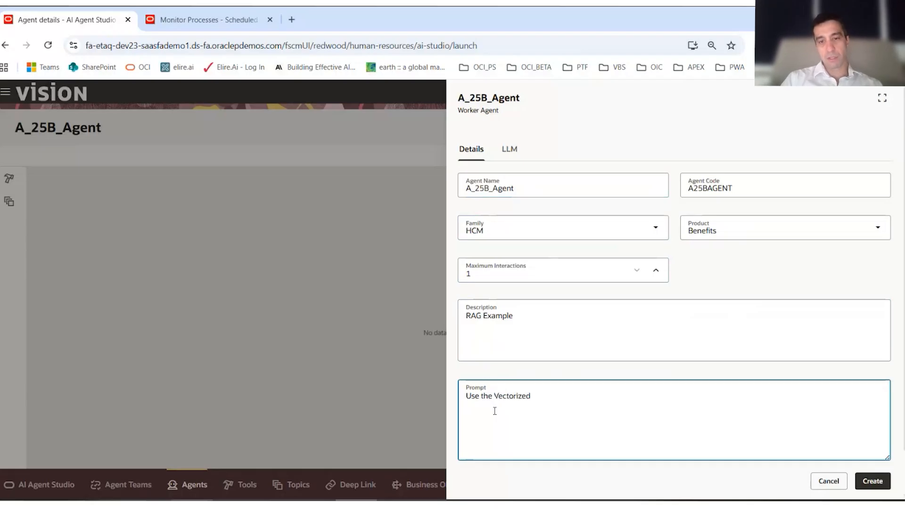
{"action": "type", "text": " data from the"}
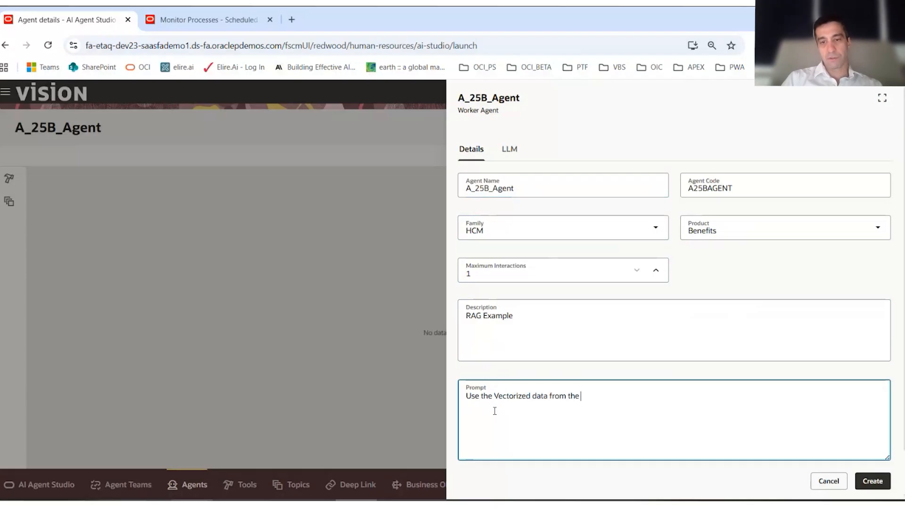
{"action": "type", "text": " Tool A"}
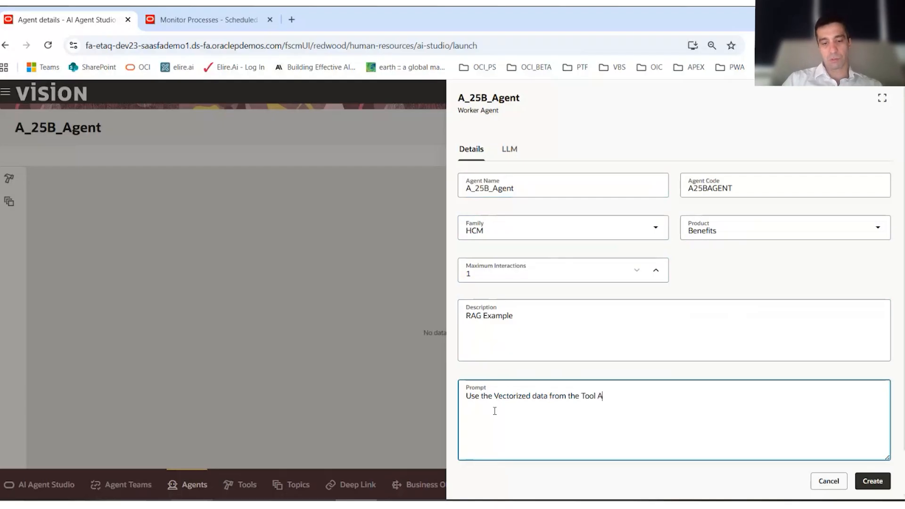
{"action": "type", "text": "ttached to this "}
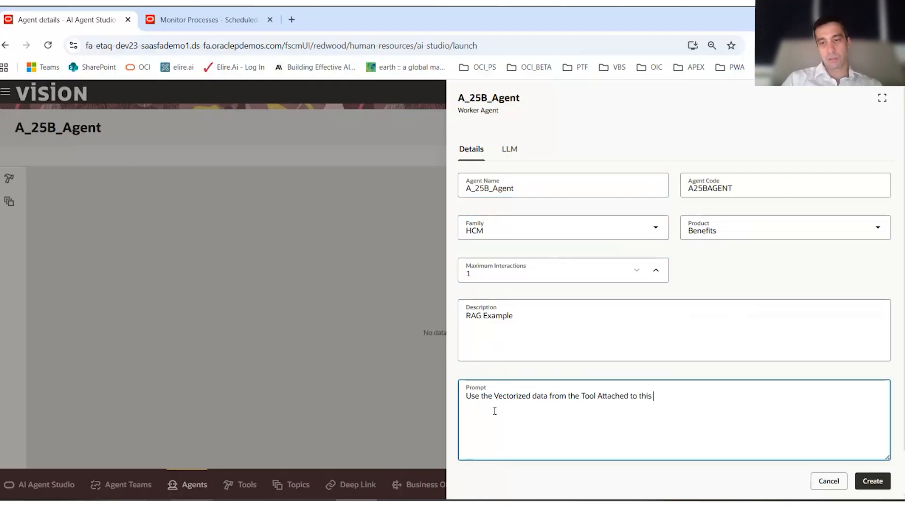
{"action": "type", "text": "AGent"}
{"action": "key", "text": "BackSpace"}
{"action": "key", "text": "BackSpace"}
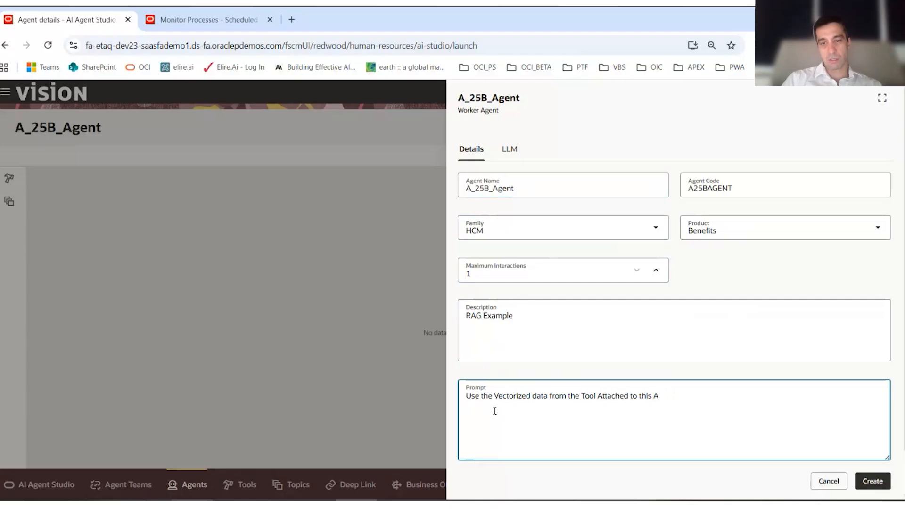
{"action": "type", "text": "t to a"}
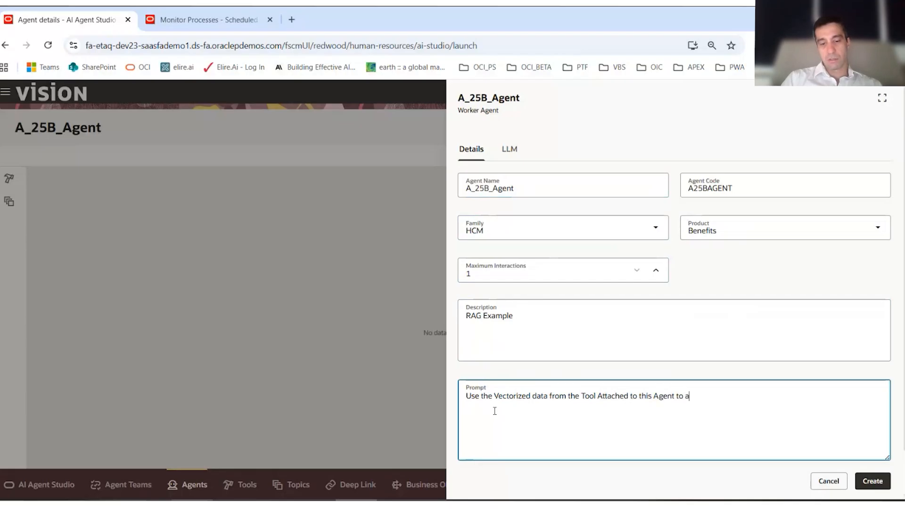
{"action": "type", "text": "nswer "}
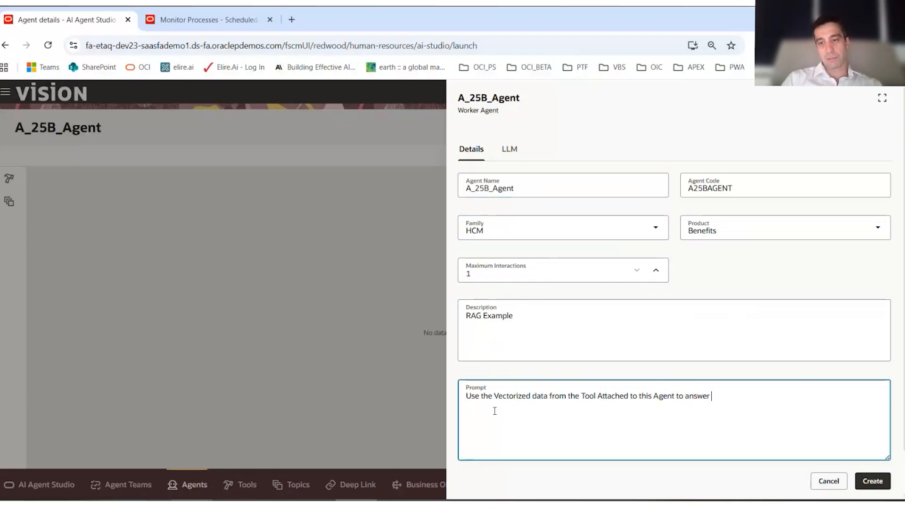
{"action": "type", "text": "any ques"}
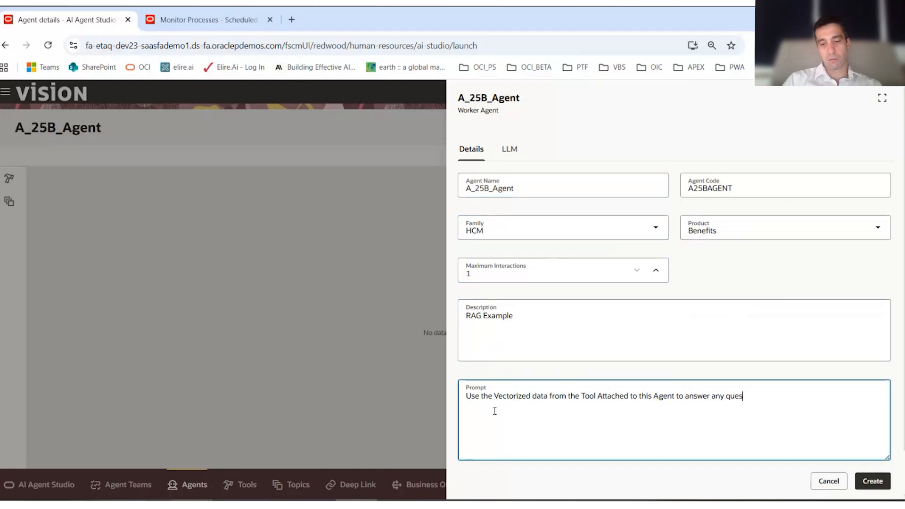
{"action": "type", "text": "tions on 2"}
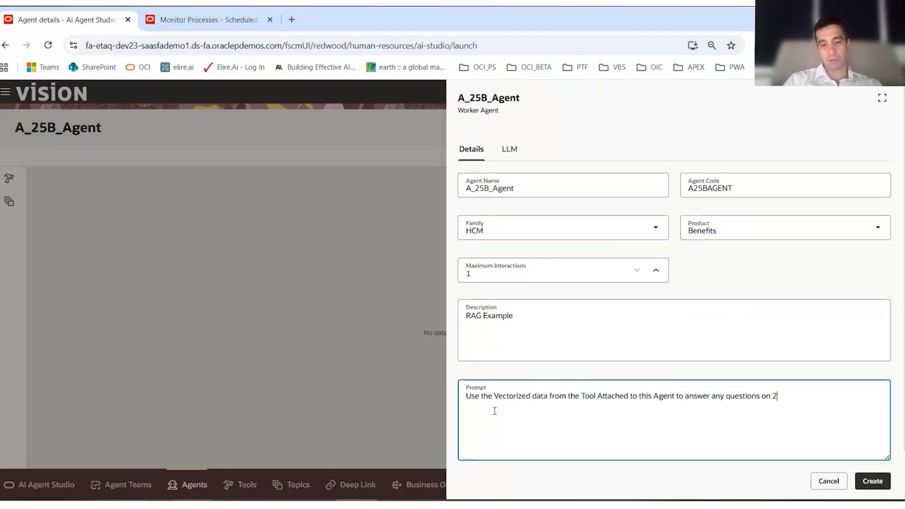
{"action": "key", "text": "BackSpace"}
{"action": "type", "text": "the 25B"}
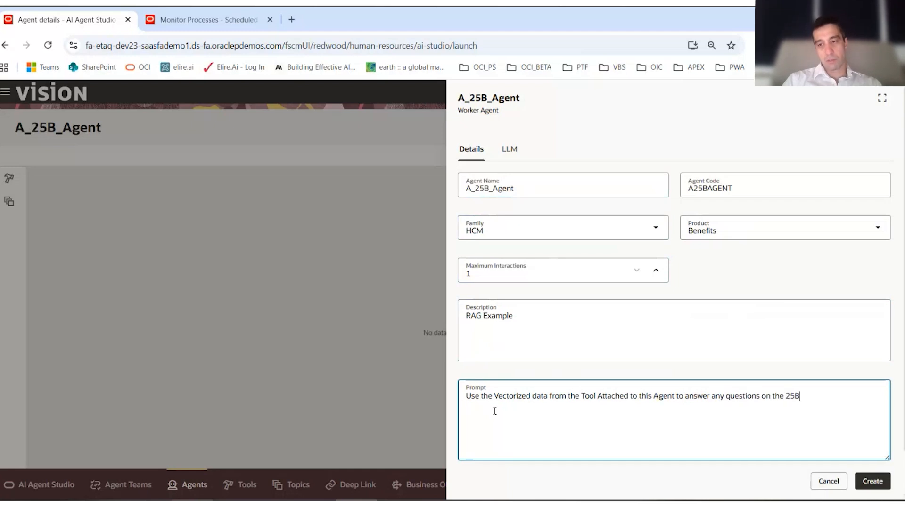
{"action": "type", "text": " release."}
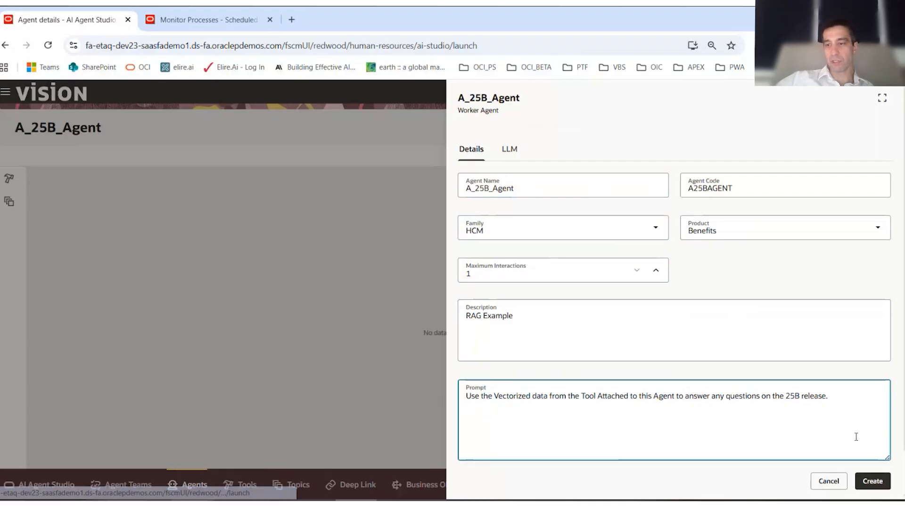
{"action": "left_click", "coordinate": [887, 484]}
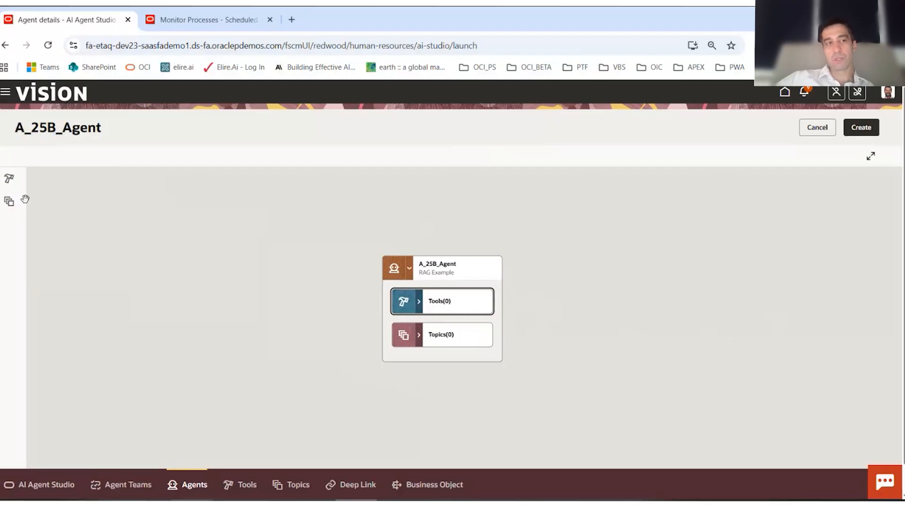
- Search the tools for "25B", add the O_25B_Release_Docs document tool to A_25B_Agent, and create the agent
{"action": "left_click", "coordinate": [9, 180]}
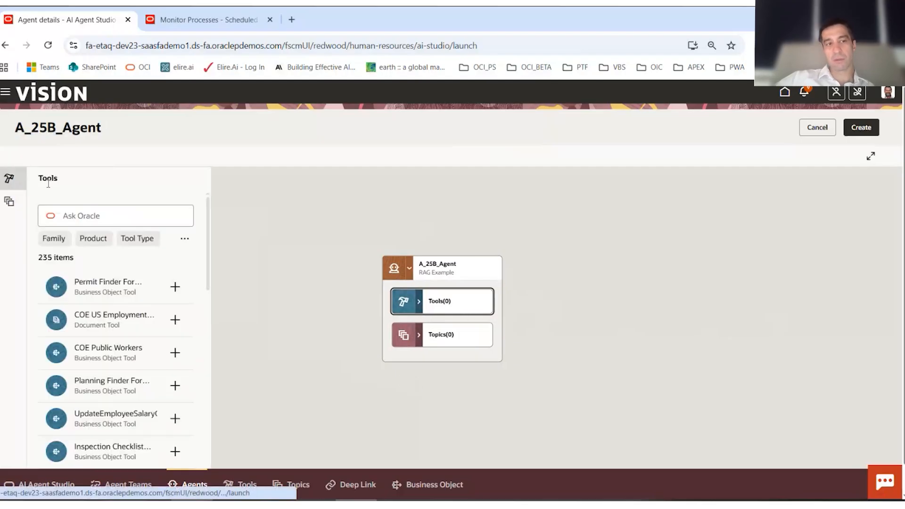
{"action": "left_click", "coordinate": [134, 217]}
{"action": "type", "text": "25B"}
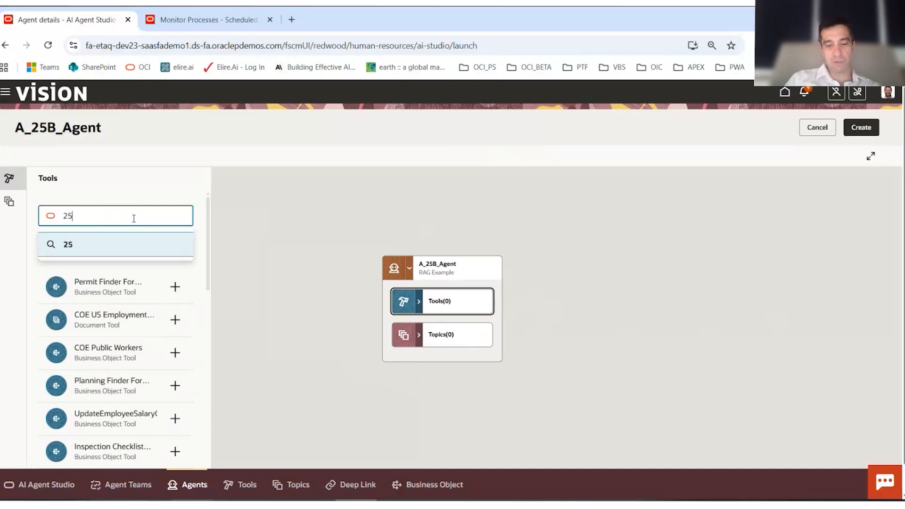
{"action": "key", "text": "Return"}
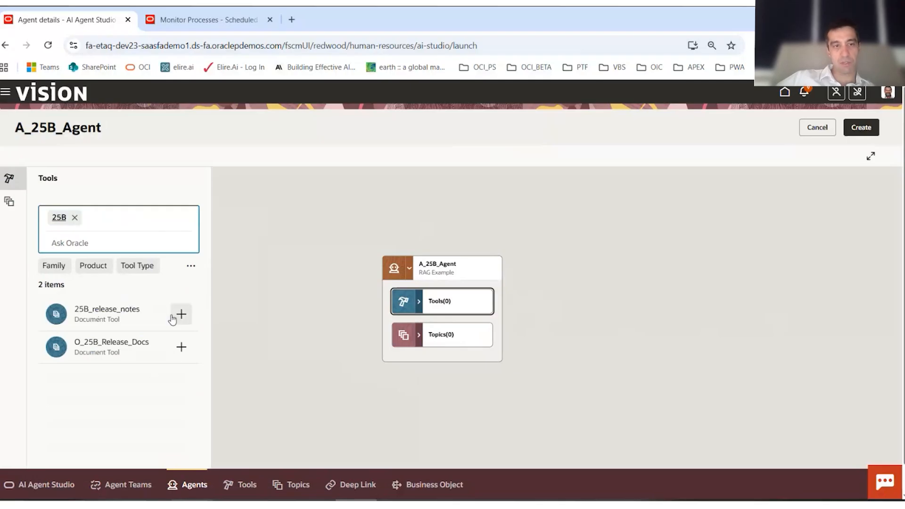
{"action": "left_click", "coordinate": [210, 15]}
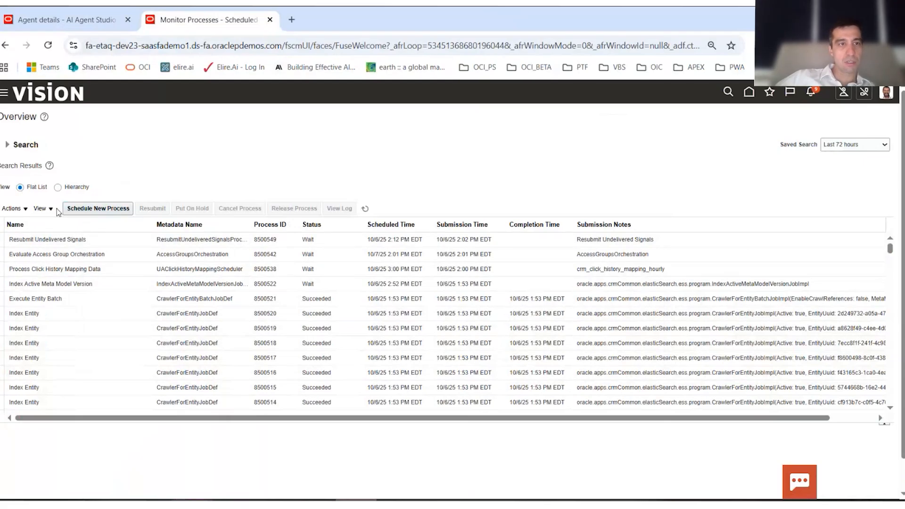
{"action": "left_click", "coordinate": [58, 21]}
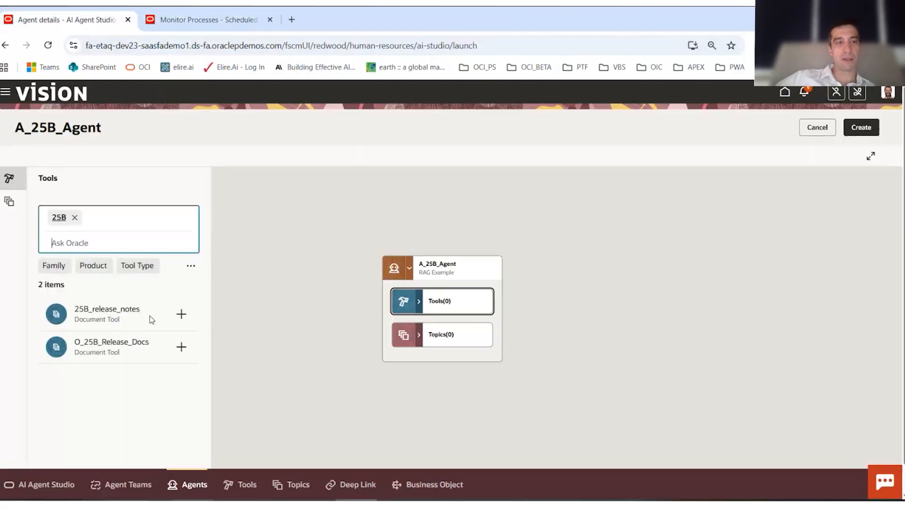
{"action": "left_click", "coordinate": [185, 351]}
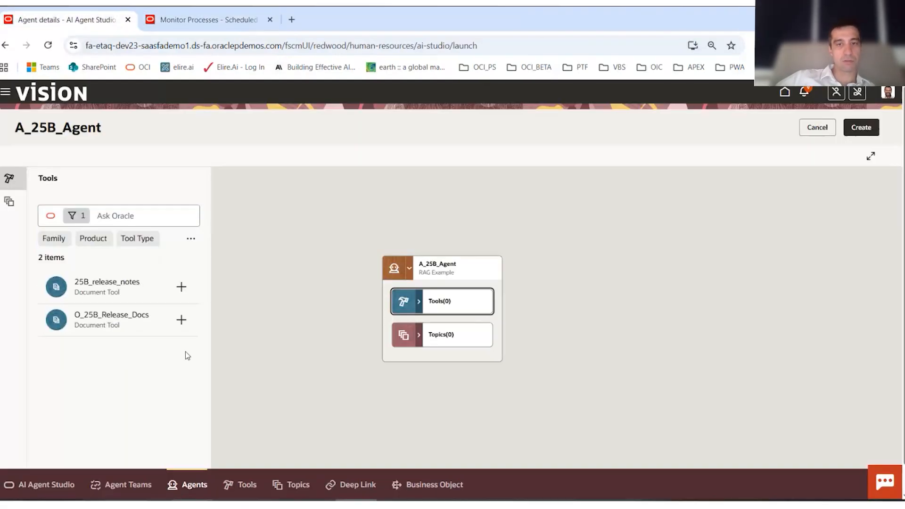
{"action": "left_click", "coordinate": [180, 322]}
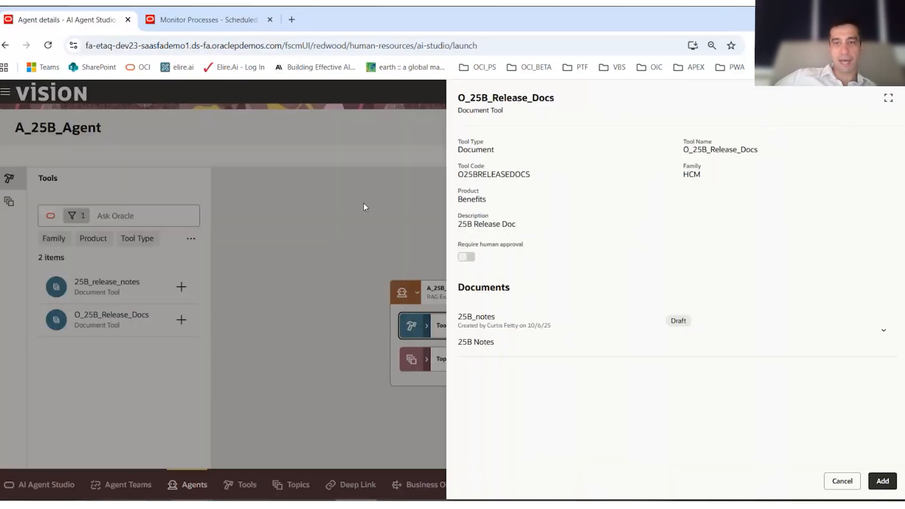
{"action": "left_click", "coordinate": [881, 480]}
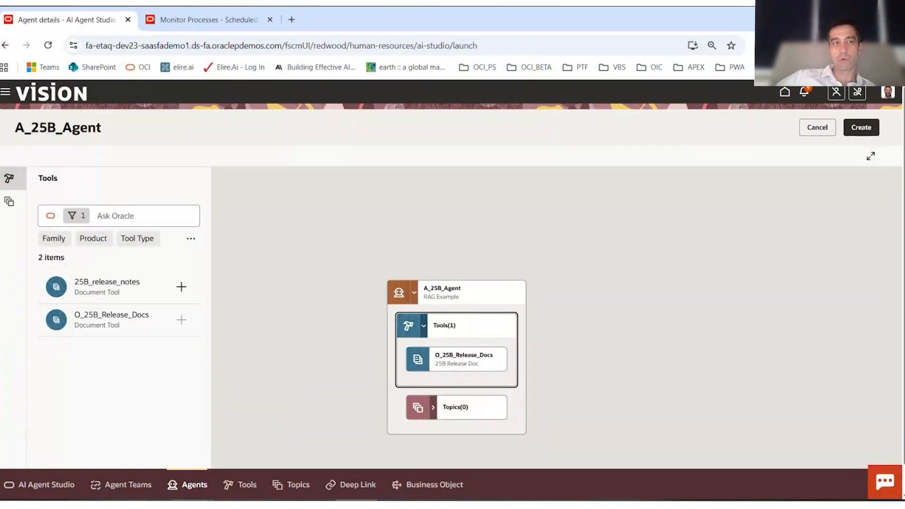
{"action": "left_click", "coordinate": [4, 181]}
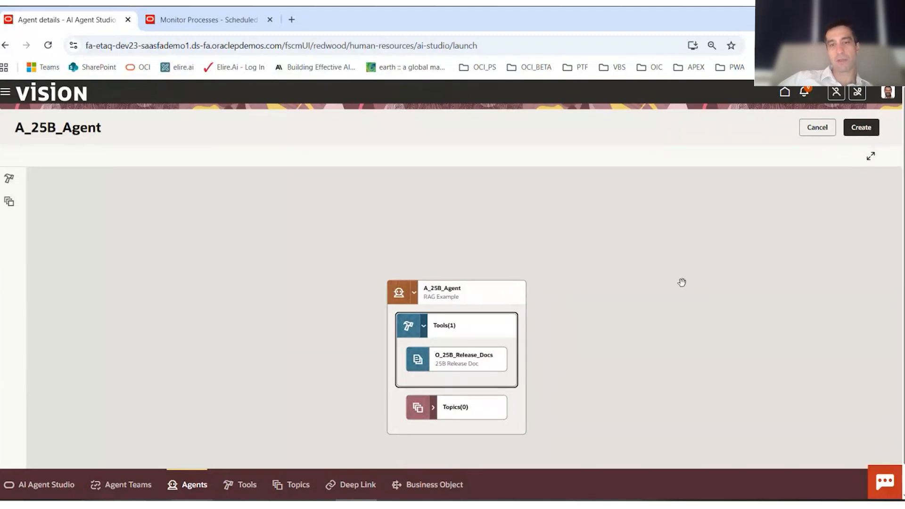
{"action": "left_click", "coordinate": [860, 127]}
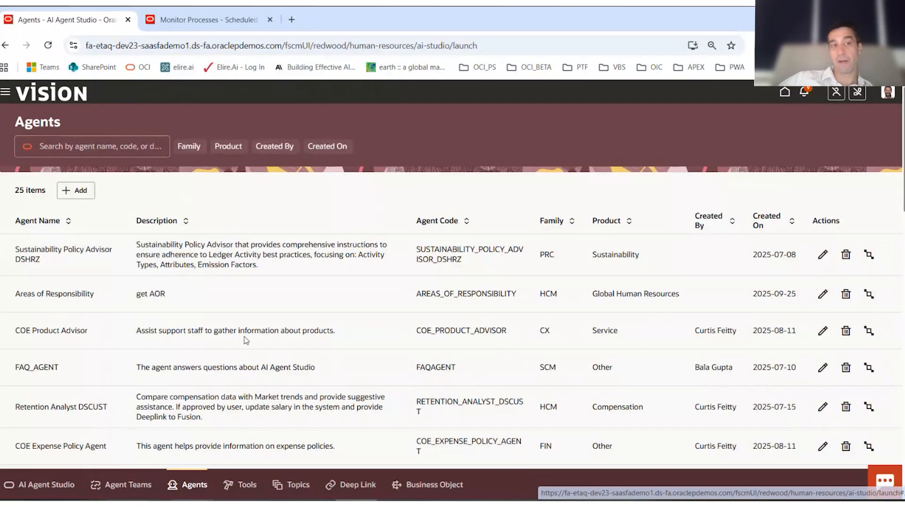
- Start a new agent team and name it Oracle_Release_Notes
{"action": "left_click", "coordinate": [127, 485]}
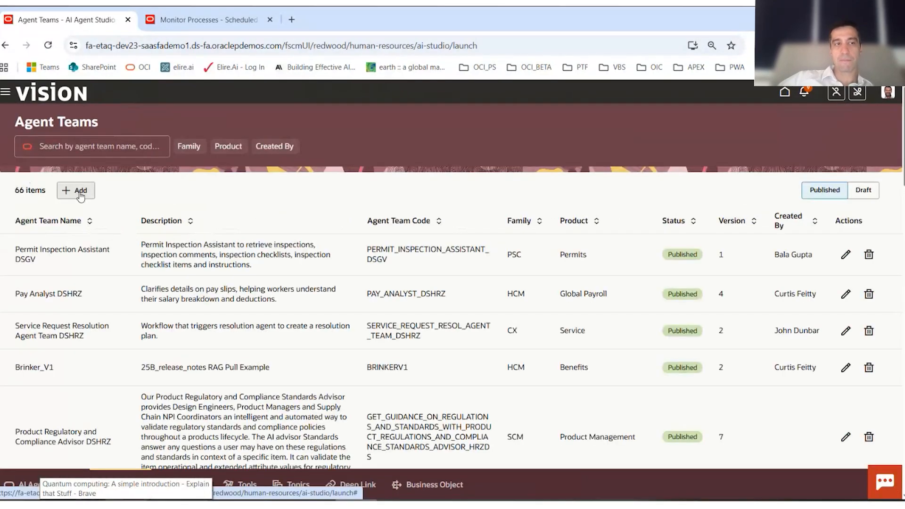
{"action": "left_click", "coordinate": [80, 194]}
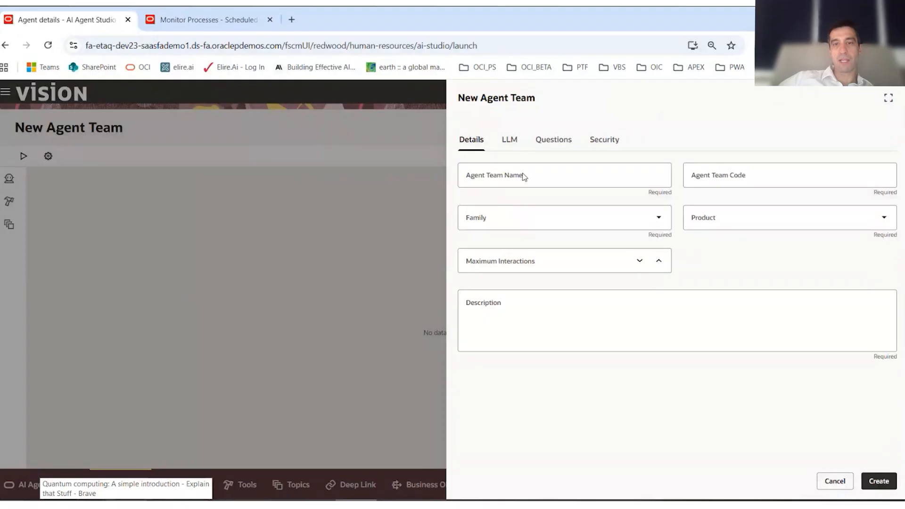
{"action": "left_click", "coordinate": [523, 177]}
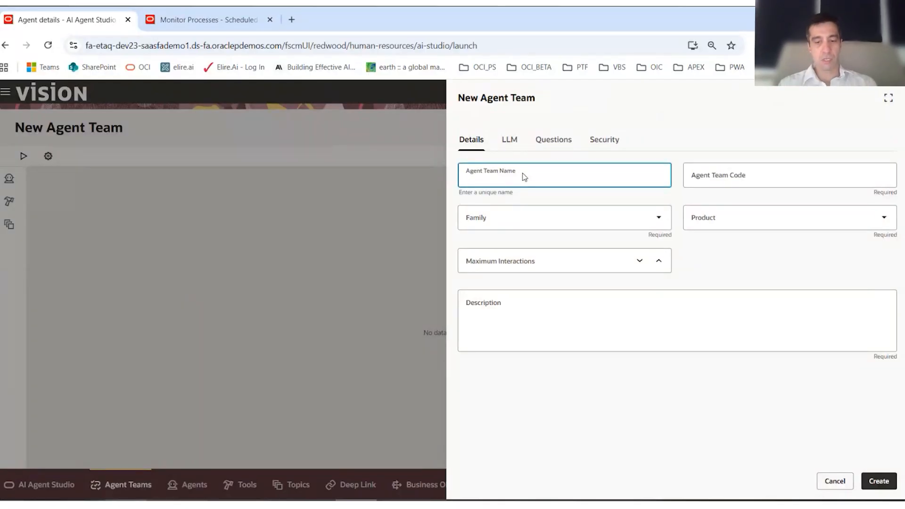
{"action": "type", "text": "ORac"}
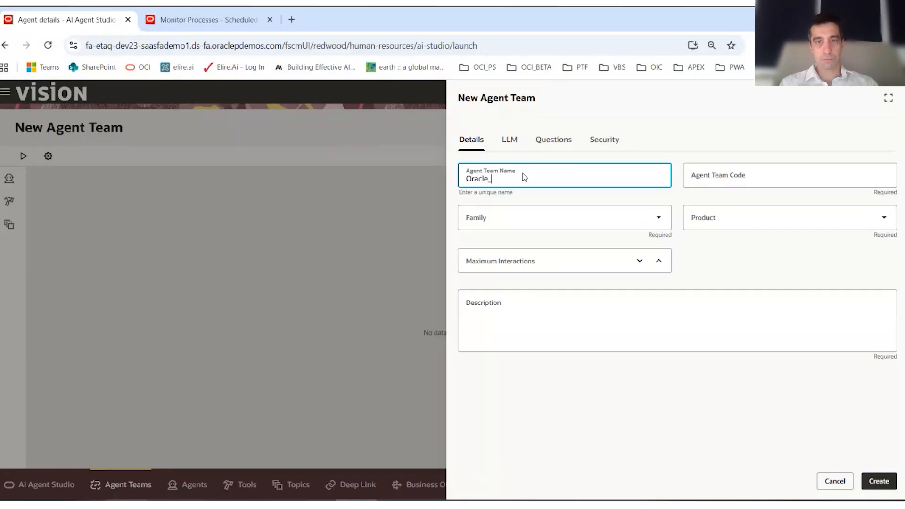
{"action": "type", "text": "le_Release"}
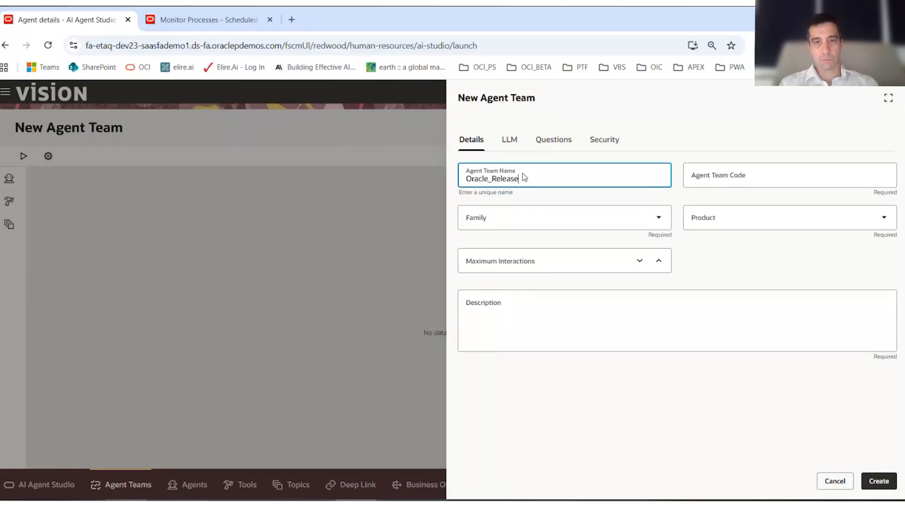
{"action": "type", "text": "_Notes"}
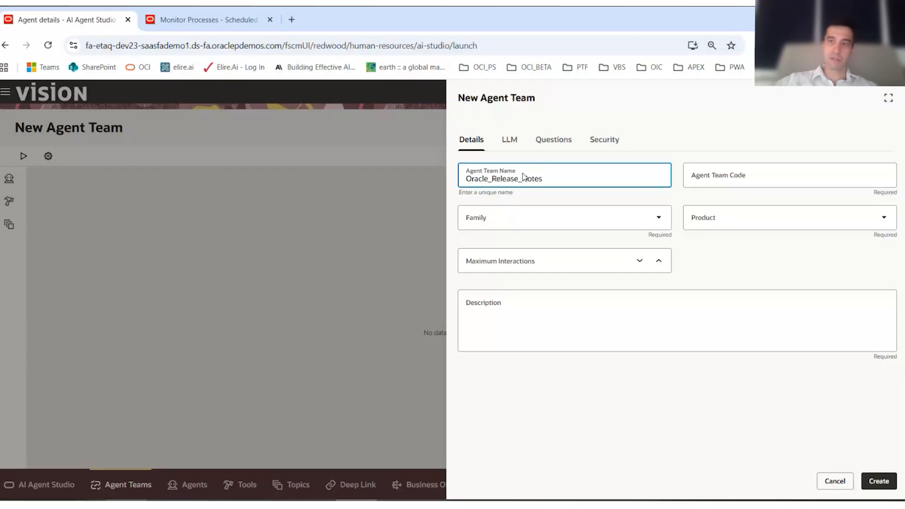
- Set the agent team's family to HCM and its product to Benefits
{"action": "left_click", "coordinate": [555, 218]}
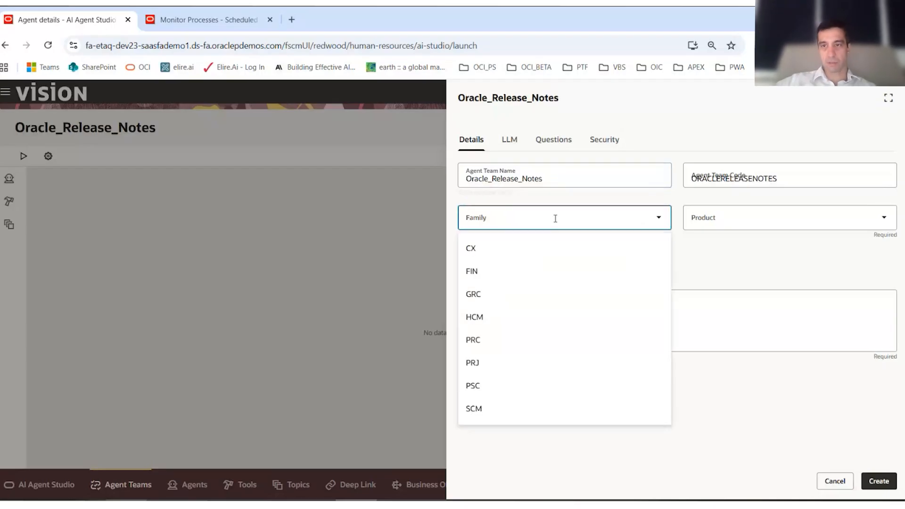
{"action": "left_click", "coordinate": [517, 313]}
{"action": "left_click", "coordinate": [717, 222]}
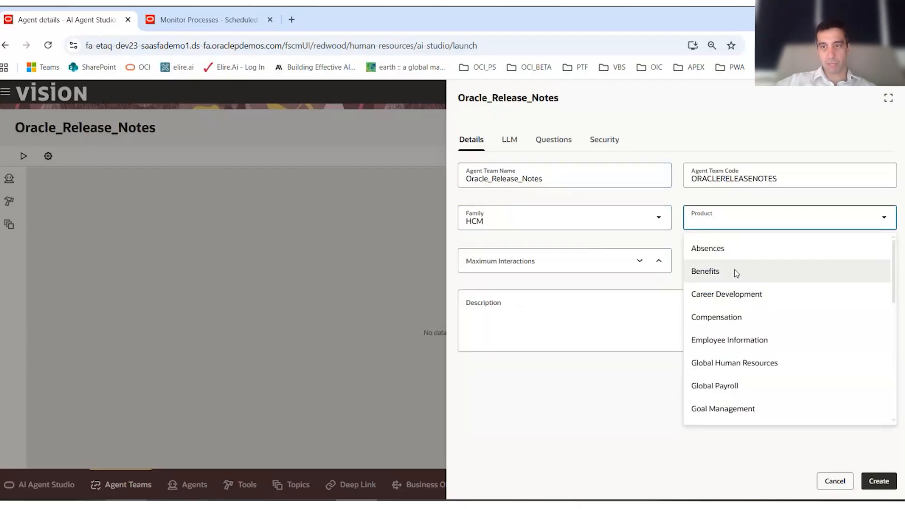
{"action": "left_click", "coordinate": [735, 269]}
- Set the agent team's maximum interactions to 1 and its description to "Agent Team for Oracle Docs"
{"action": "left_click", "coordinate": [658, 260]}
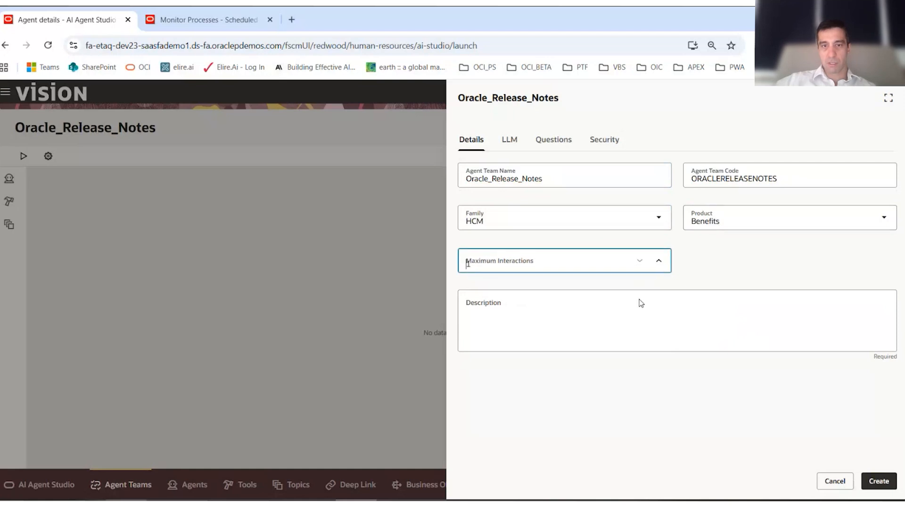
{"action": "left_click", "coordinate": [604, 318]}
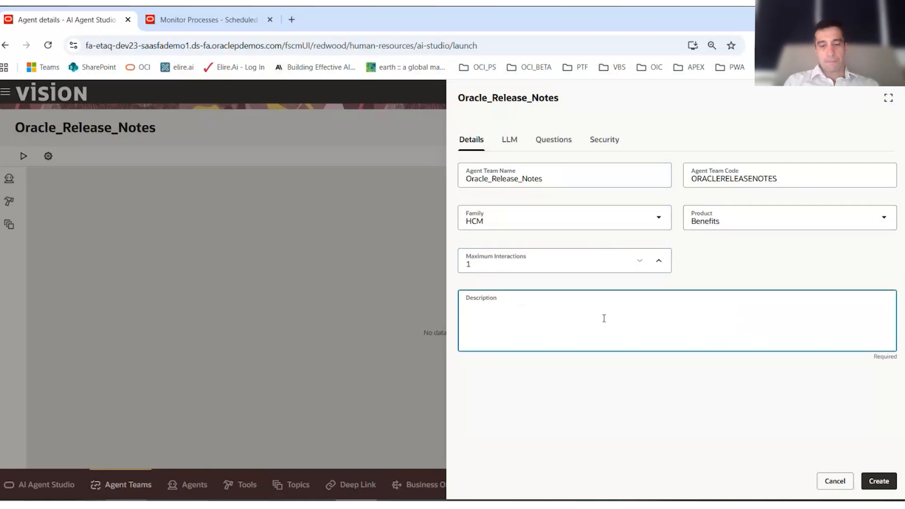
{"action": "type", "text": "Ag"}
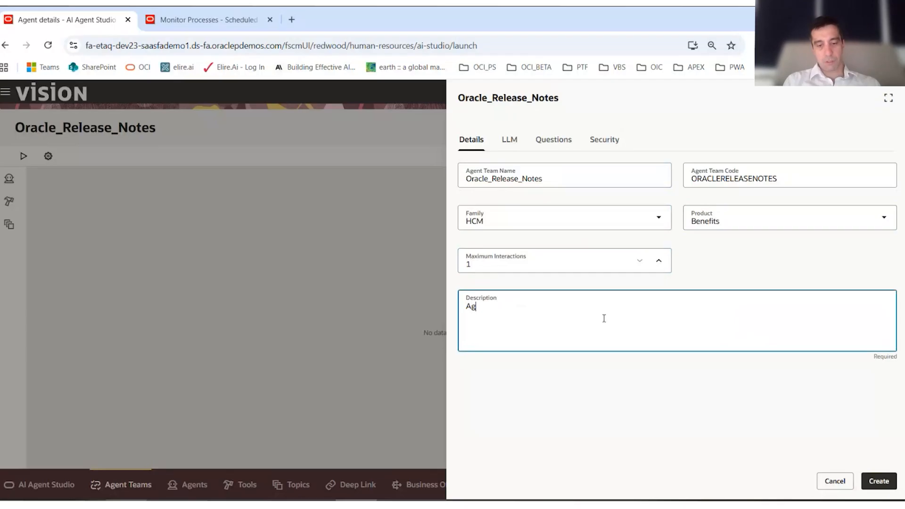
{"action": "type", "text": "ent Team for O"}
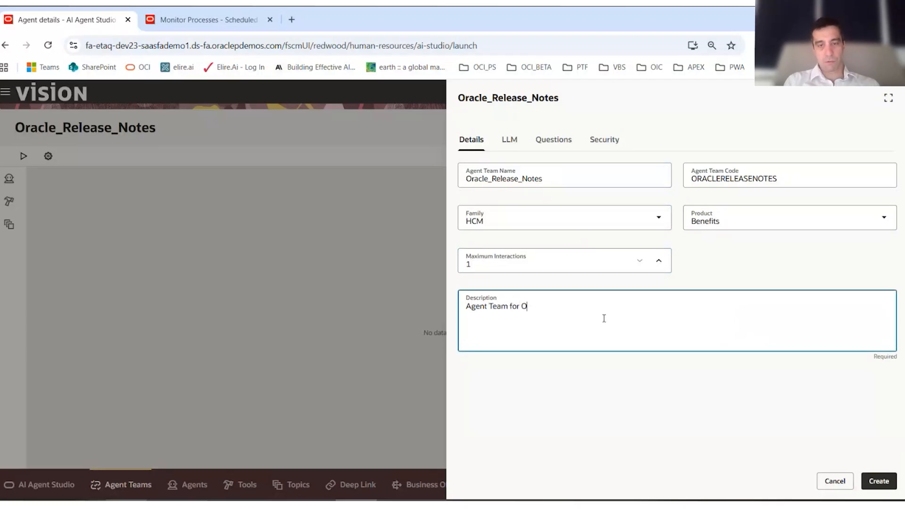
{"action": "type", "text": "racle Docs"}
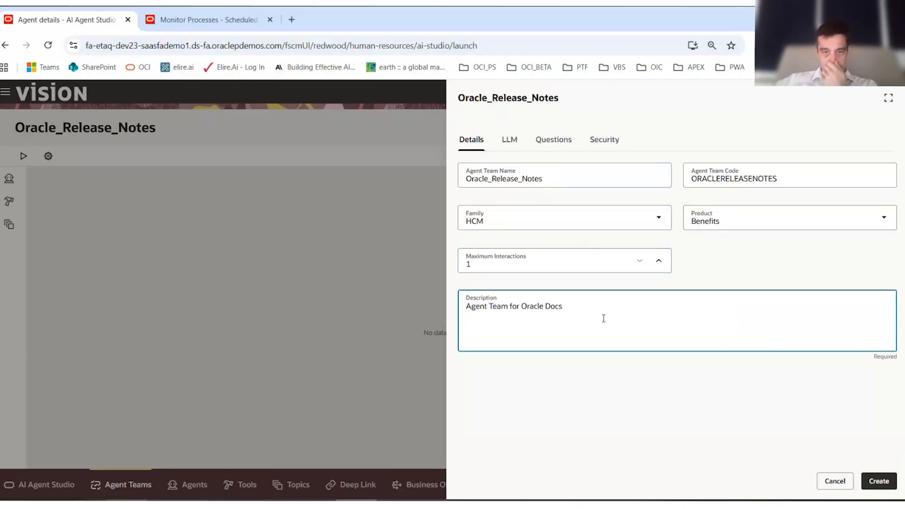
- Rename the agent team 2025OracleReleaseNotes and create it
{"action": "left_click", "coordinate": [468, 179]}
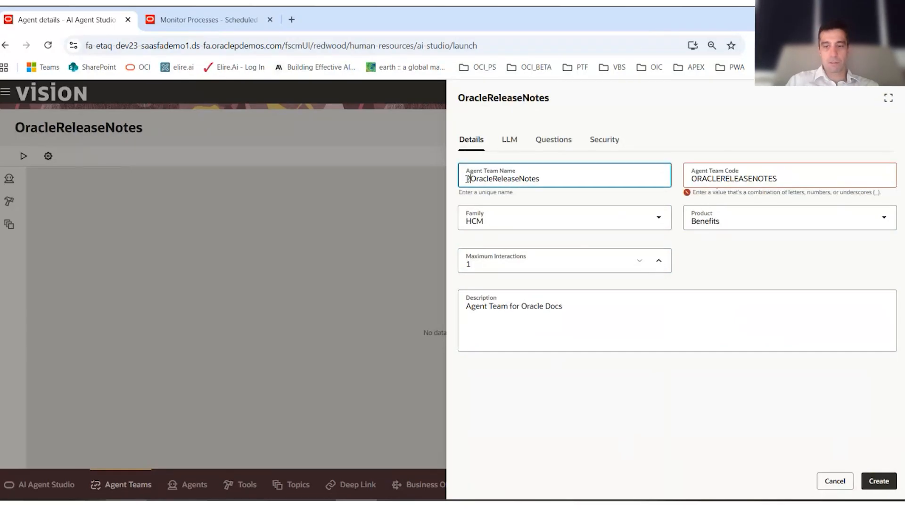
{"action": "type", "text": "2025"}
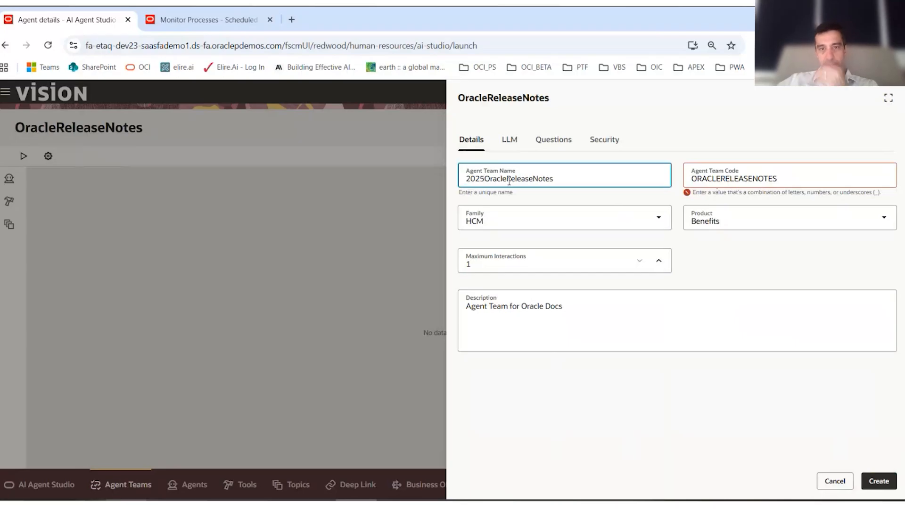
{"action": "left_click", "coordinate": [879, 481]}
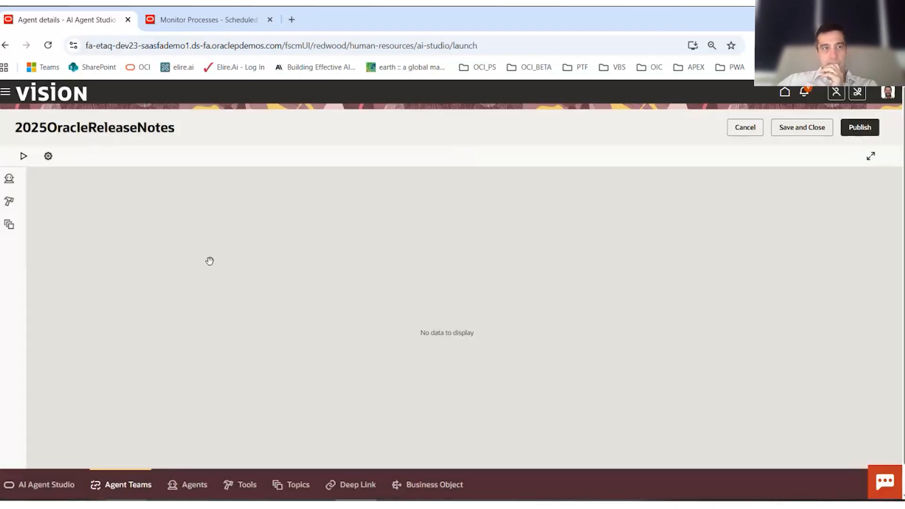
- Search the available agents for "25" and open A_25B_Agent for adding to the team
{"action": "left_click", "coordinate": [8, 180]}
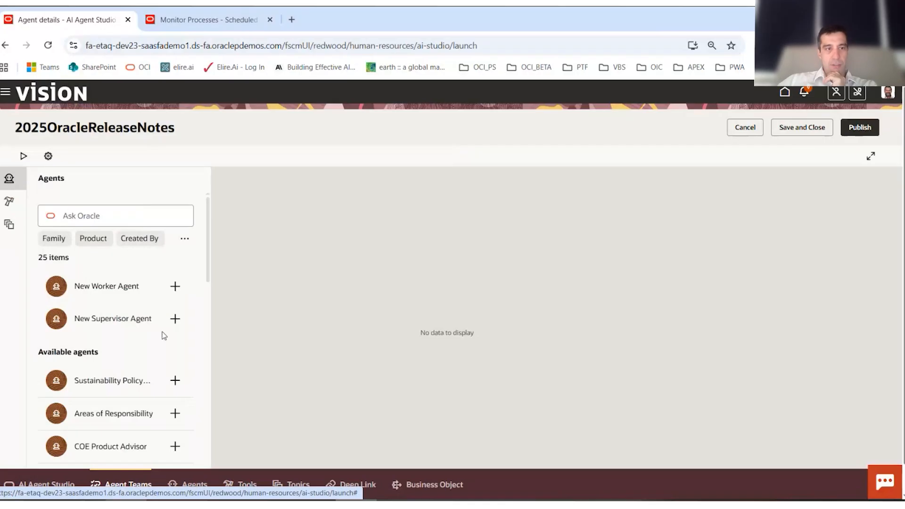
{"action": "left_click", "coordinate": [100, 210]}
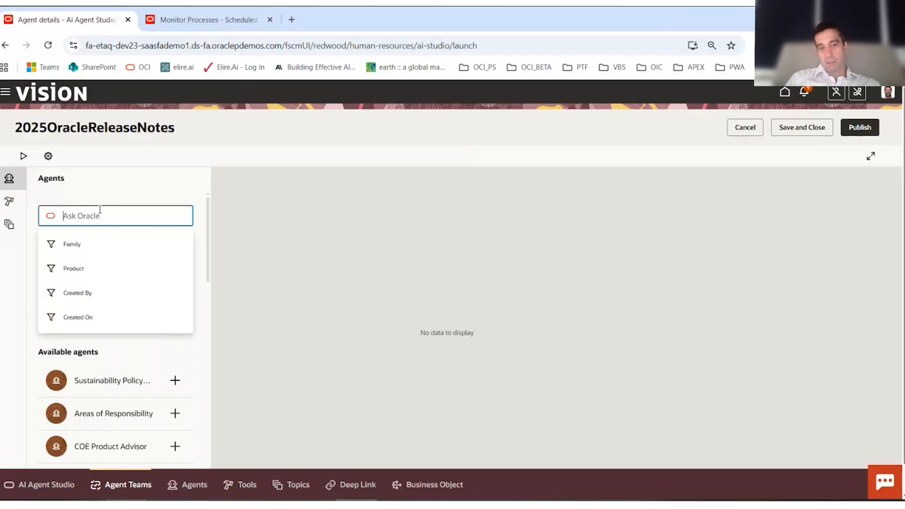
{"action": "type", "text": "25"}
{"action": "key", "text": "Return"}
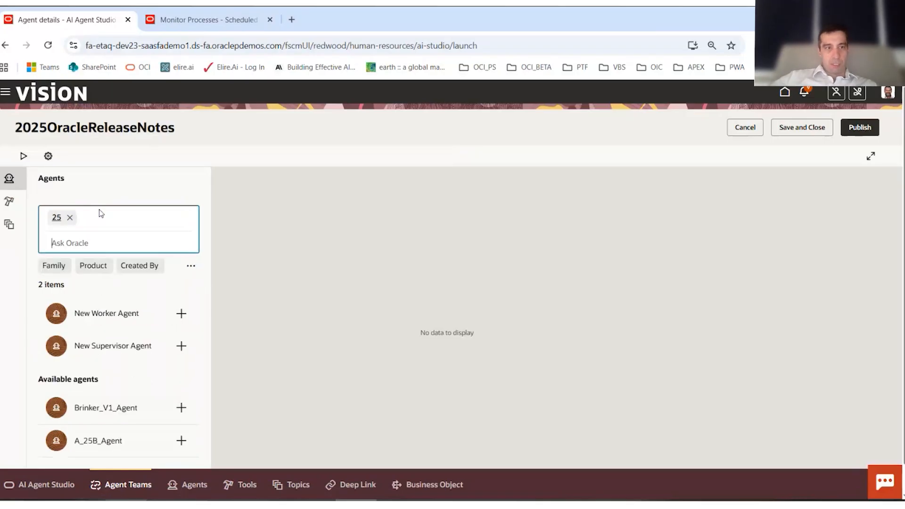
{"action": "scroll", "coordinate": [131, 403], "scroll_direction": "down", "scroll_amount": 1}
{"action": "left_click", "coordinate": [180, 415]}
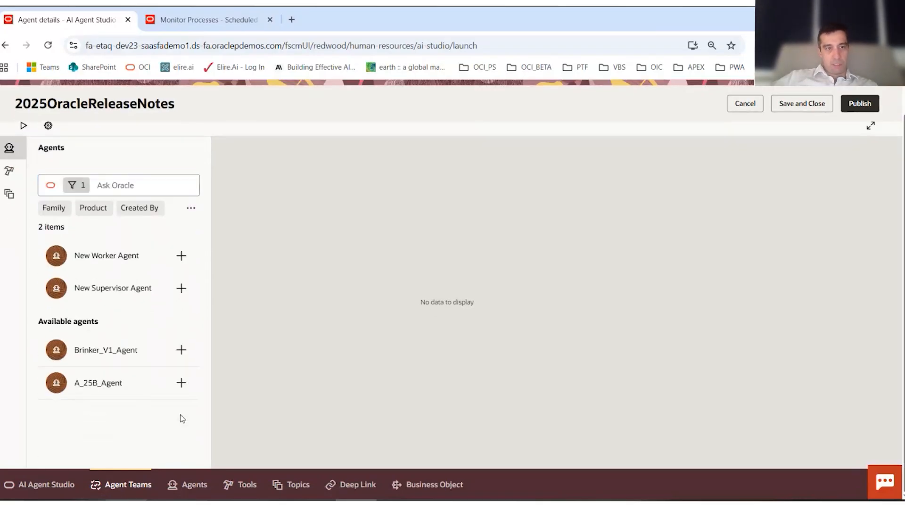
{"action": "left_click", "coordinate": [186, 392]}
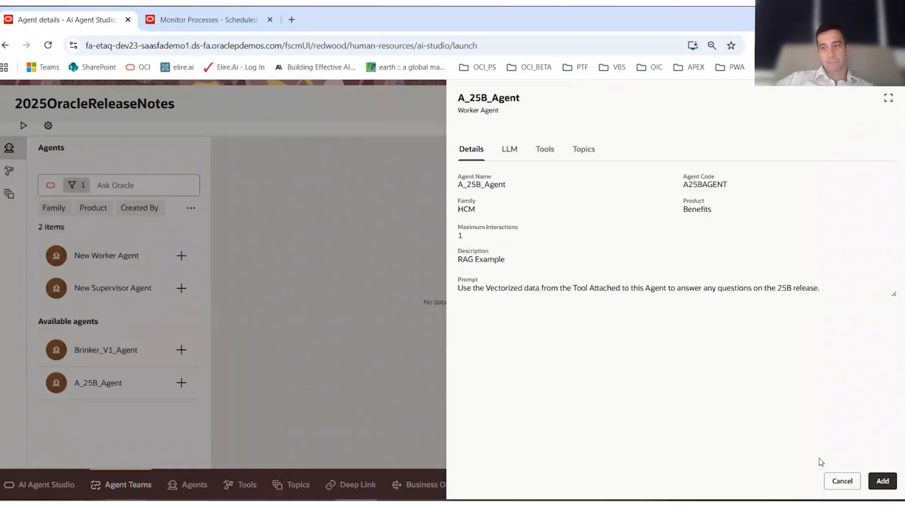
- Review A_25B_Agent's LLM, tools and topics, and add the agent to the team
{"action": "left_click", "coordinate": [510, 149]}
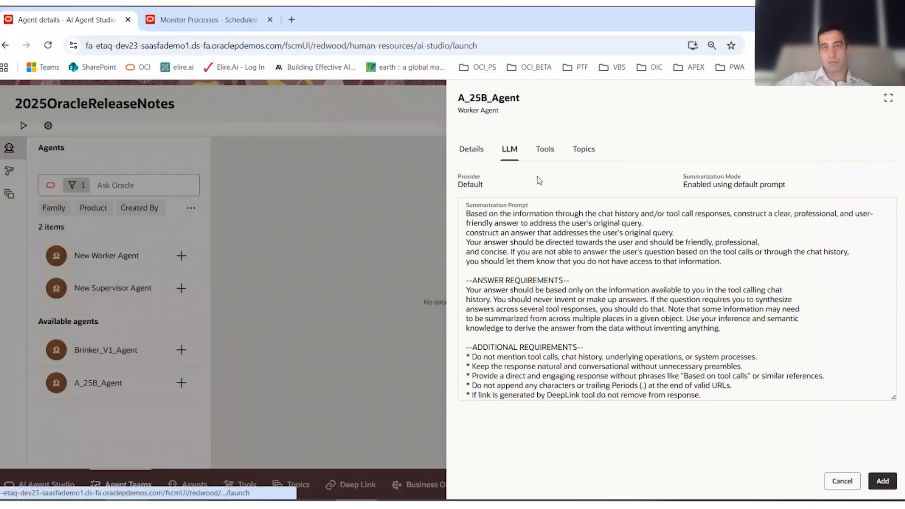
{"action": "left_click", "coordinate": [543, 149]}
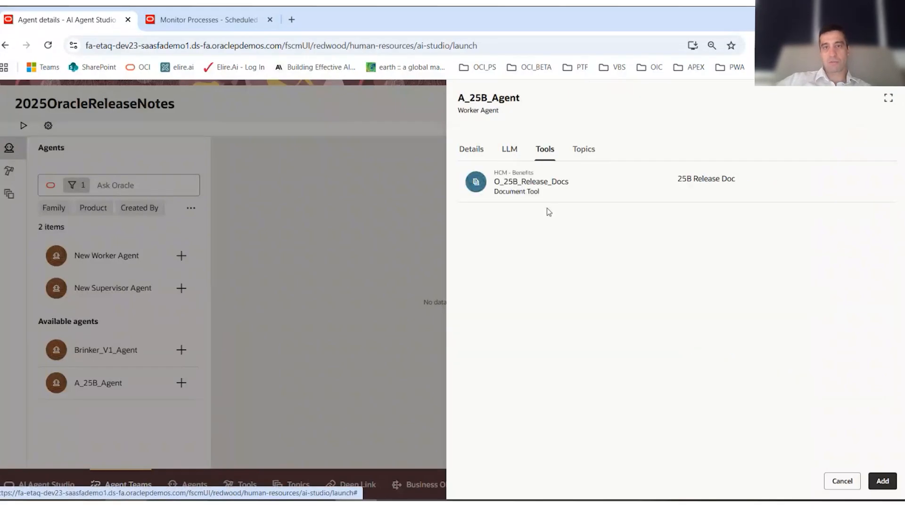
{"action": "left_click", "coordinate": [583, 148]}
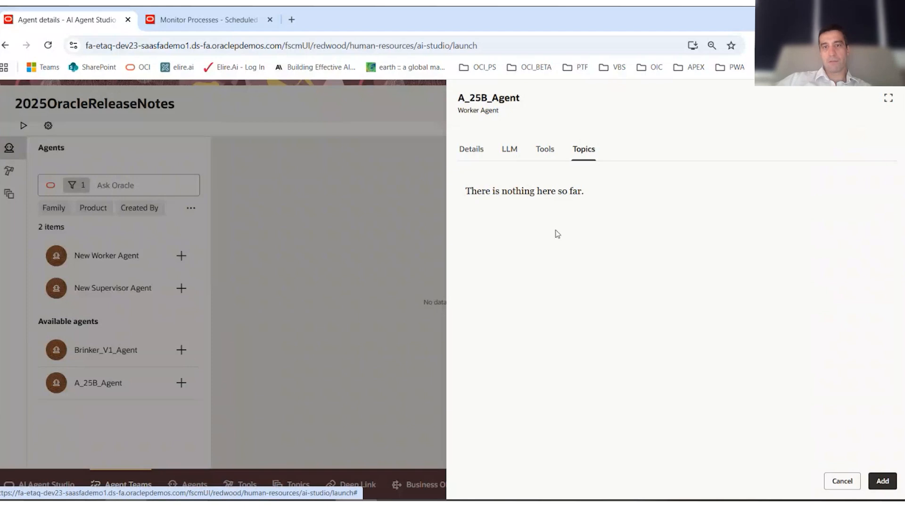
{"action": "left_click", "coordinate": [882, 481]}
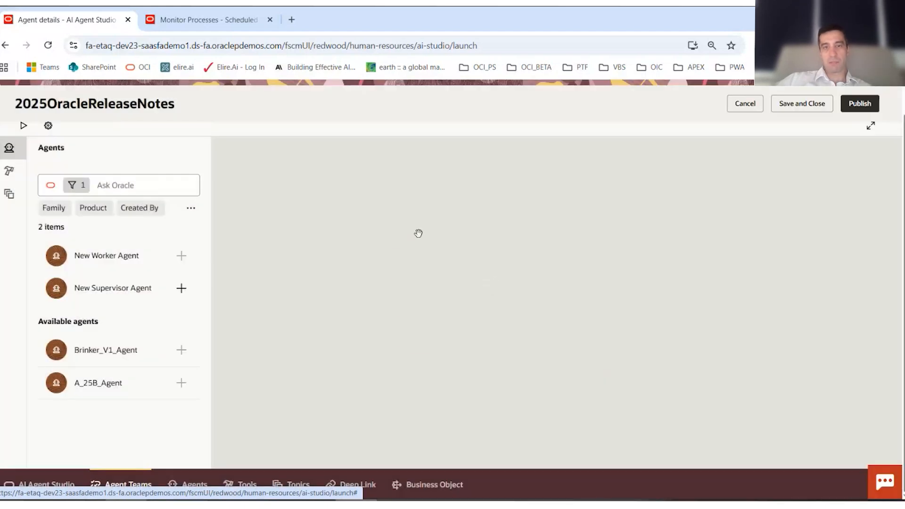
- Expand the tools of A_25B_Agent on the canvas and publish the agent team
{"action": "left_click", "coordinate": [15, 151]}
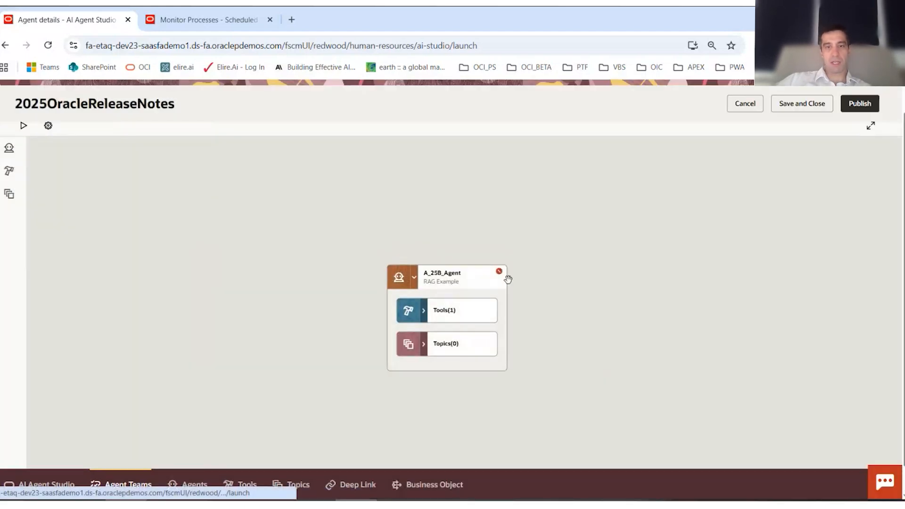
{"action": "left_click", "coordinate": [423, 312]}
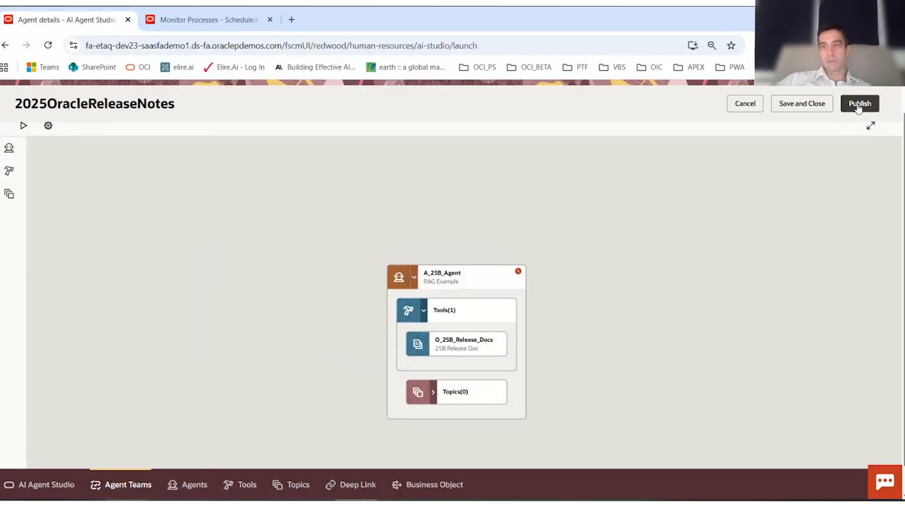
{"action": "left_click", "coordinate": [859, 105]}
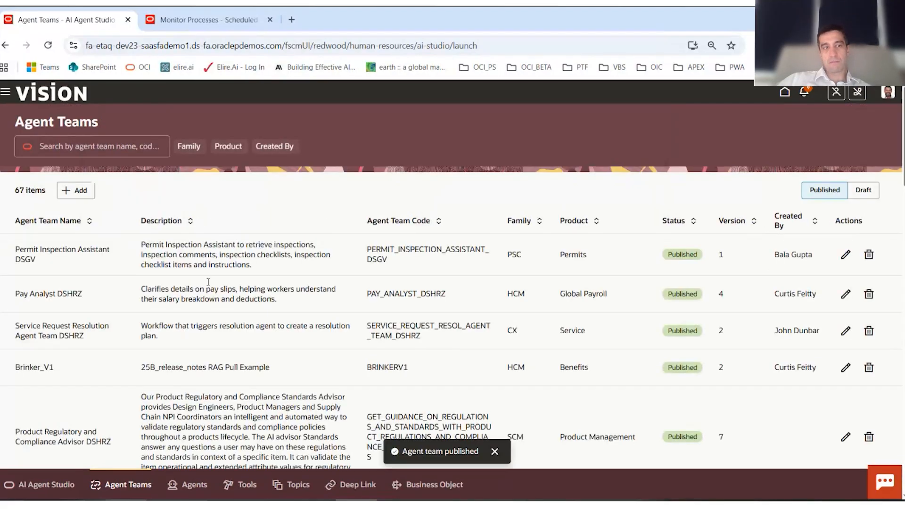
- Sort the agent teams by name and check the listing and version of 2025OracleReleaseNotes
{"action": "left_click", "coordinate": [90, 222]}
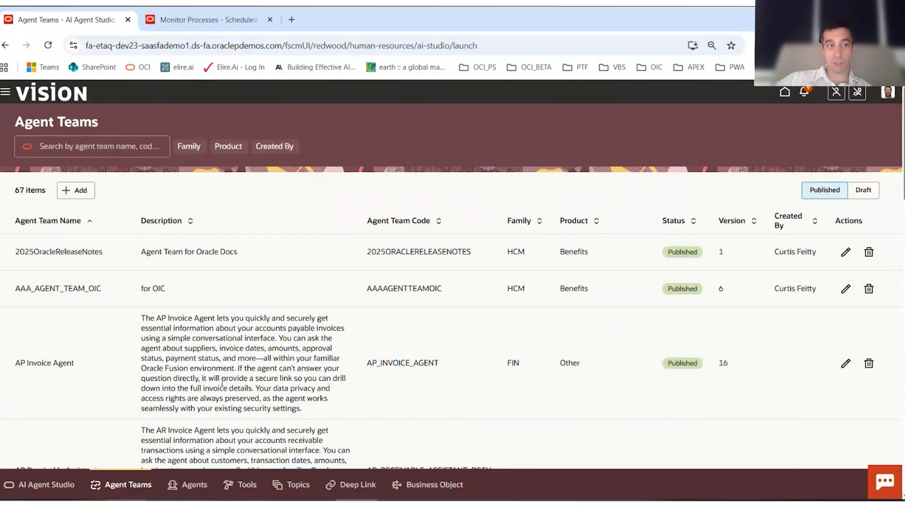
{"action": "scroll", "coordinate": [235, 373], "scroll_direction": "down", "scroll_amount": 3}
{"action": "scroll", "coordinate": [248, 361], "scroll_direction": "up", "scroll_amount": 3}
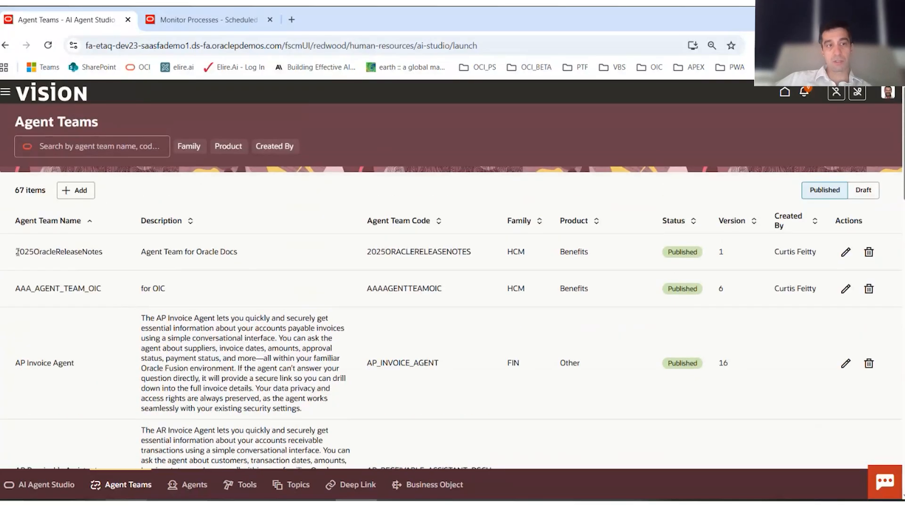
{"action": "left_click_drag", "start_coordinate": [17, 252], "coordinate": [185, 253]}
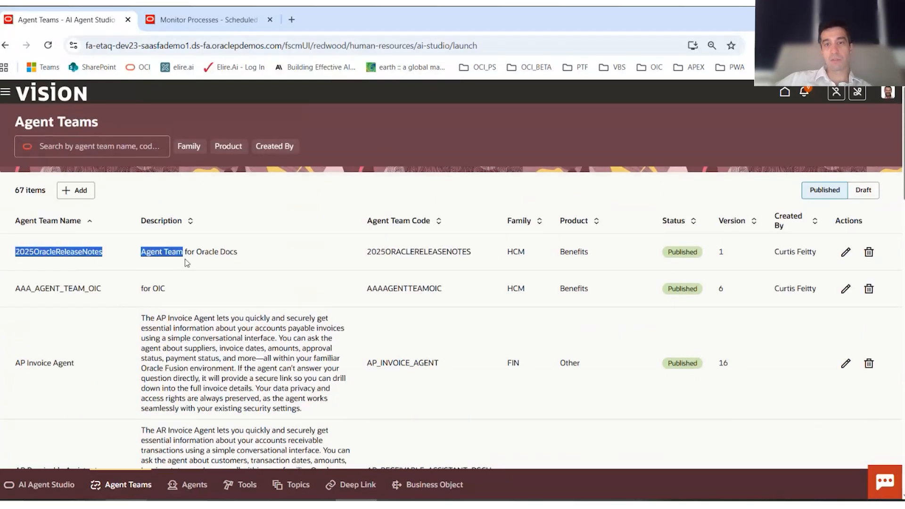
{"action": "double_click", "coordinate": [721, 252]}
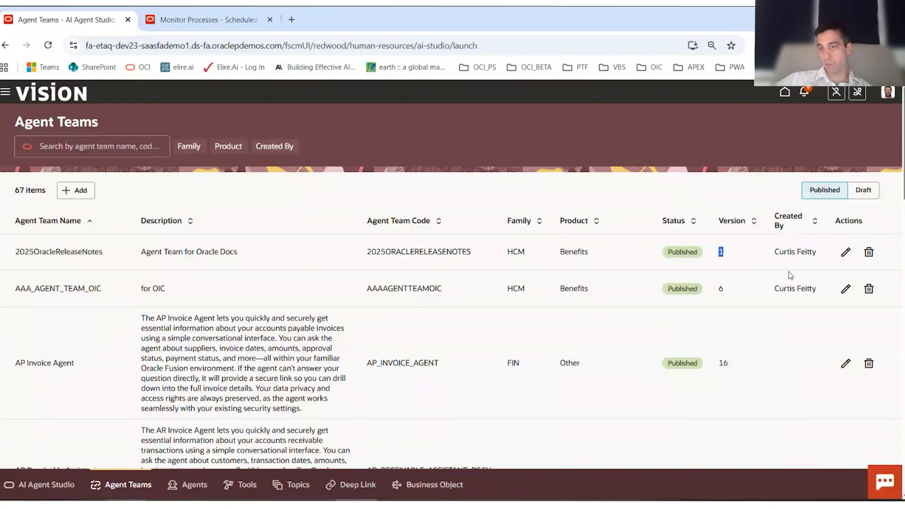
- Open the 2025OracleReleaseNotes team for editing and start a chat to test it
{"action": "left_click", "coordinate": [845, 252]}
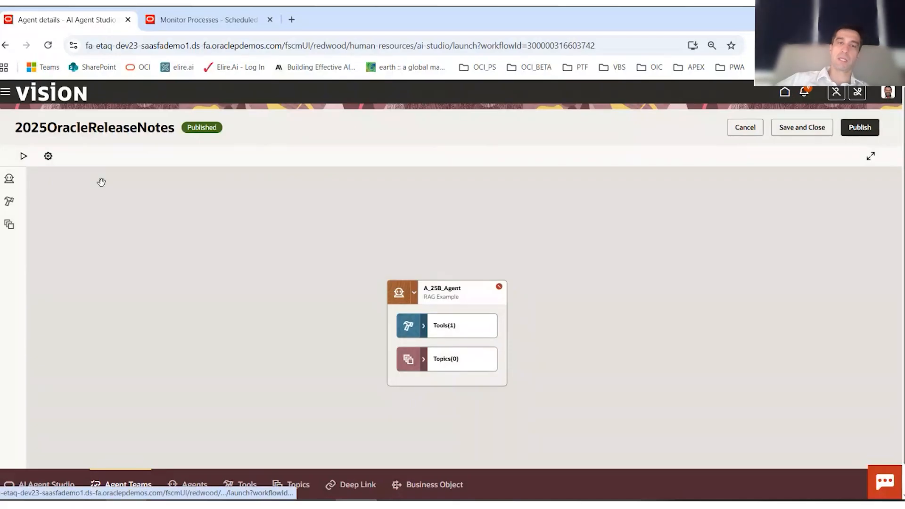
{"action": "left_click", "coordinate": [23, 157]}
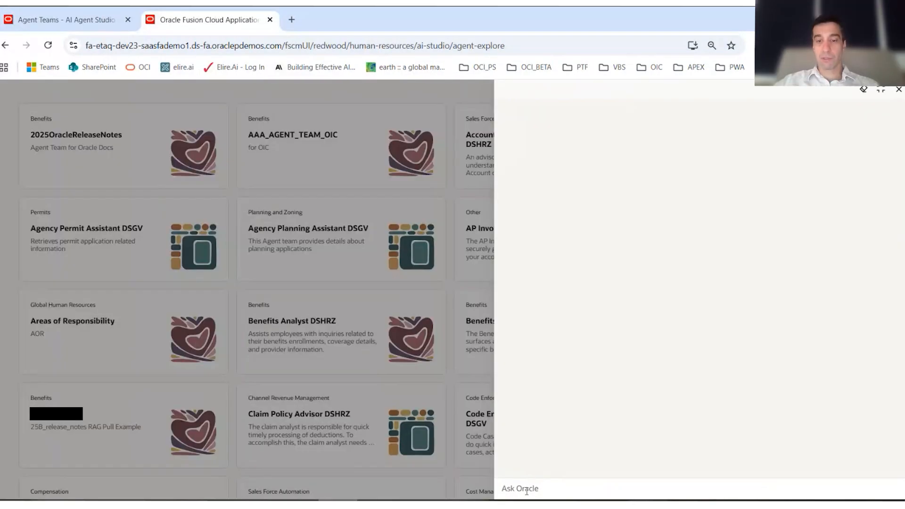
{"action": "left_click", "coordinate": [519, 489]}
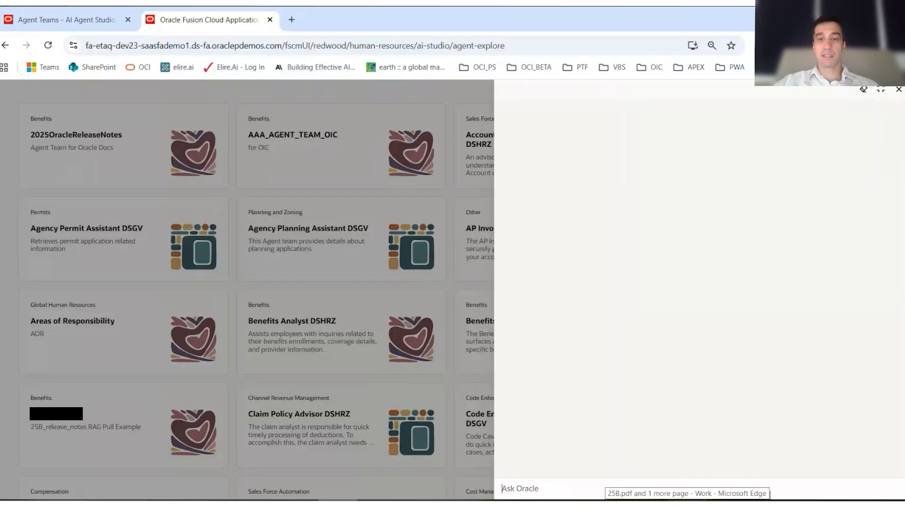
- Switch to 25B.pdf in Microsoft Edge and select the profile option name HCM_TAC_RESUBMIT_FOR_ALL_NON_APPROVED under Resubmitting Approval Transactions
{"action": "left_click", "coordinate": [688, 505]}
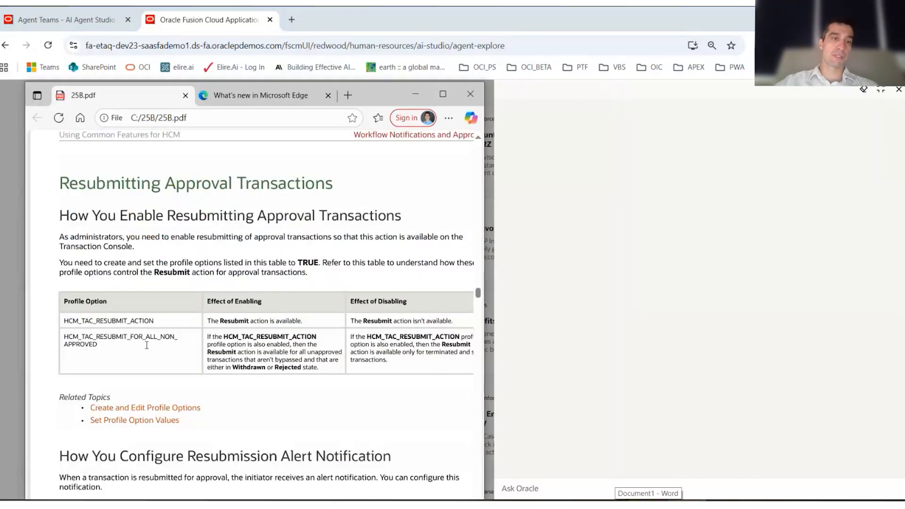
{"action": "scroll", "coordinate": [110, 267], "scroll_direction": "up", "scroll_amount": 8}
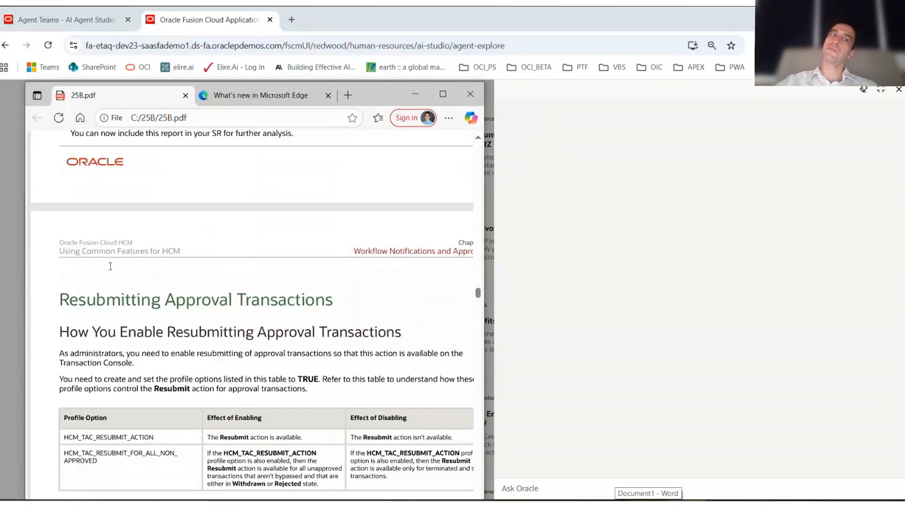
{"action": "scroll", "coordinate": [110, 267], "scroll_direction": "down", "scroll_amount": 3}
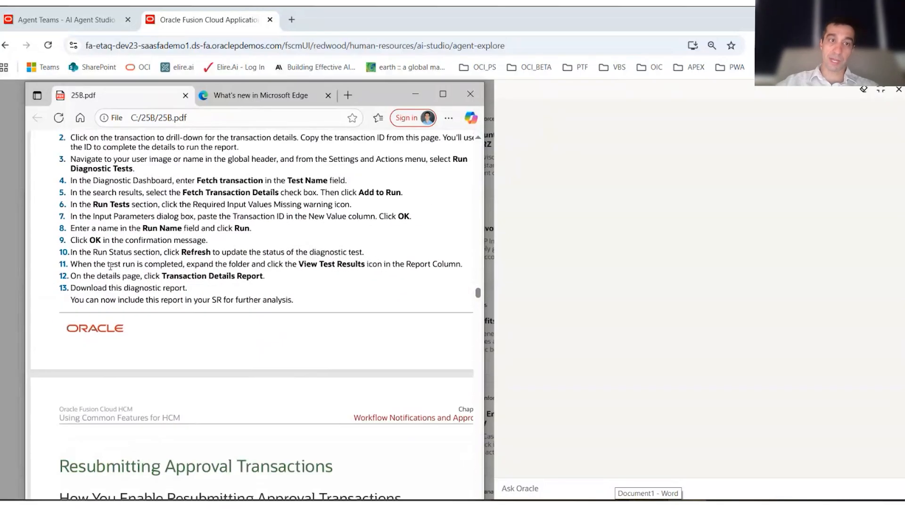
{"action": "scroll", "coordinate": [238, 290], "scroll_direction": "down", "scroll_amount": 5}
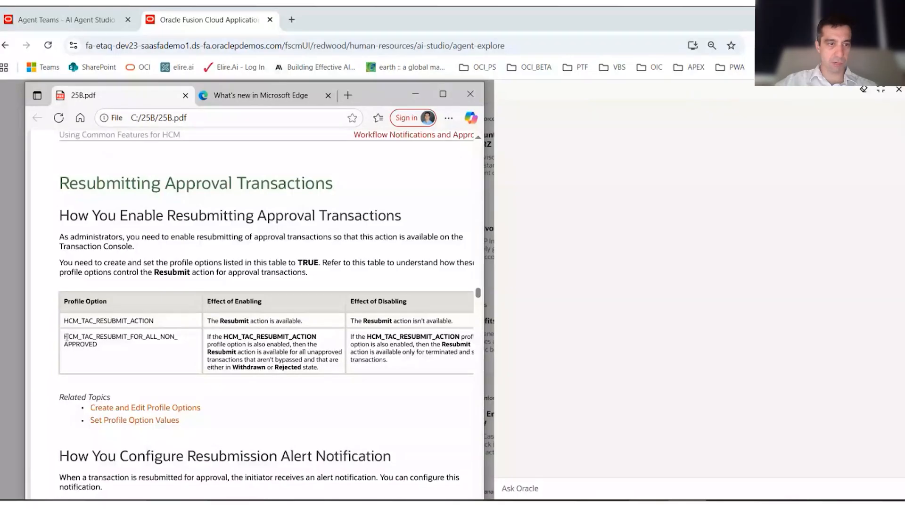
{"action": "left_click_drag", "start_coordinate": [66, 337], "coordinate": [98, 347]}
{"action": "key", "text": "ctrl+c"}
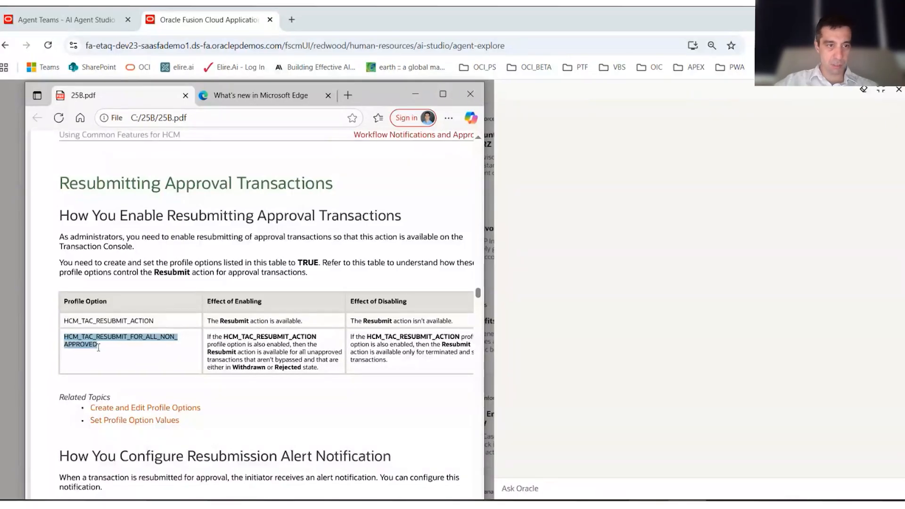
- Start a question in the Ask Oracle chat with the text "what are the effects of enabling this:"
{"action": "left_click", "coordinate": [588, 484]}
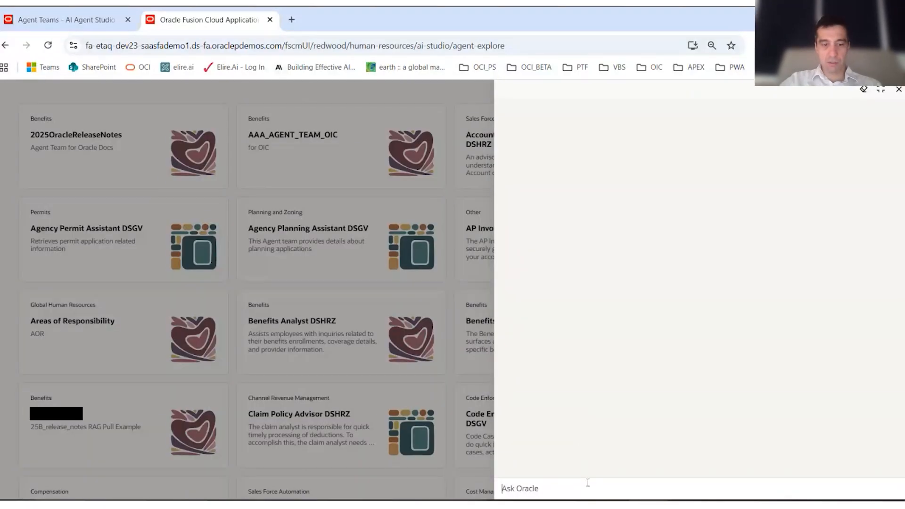
{"action": "type", "text": "what are the ef"}
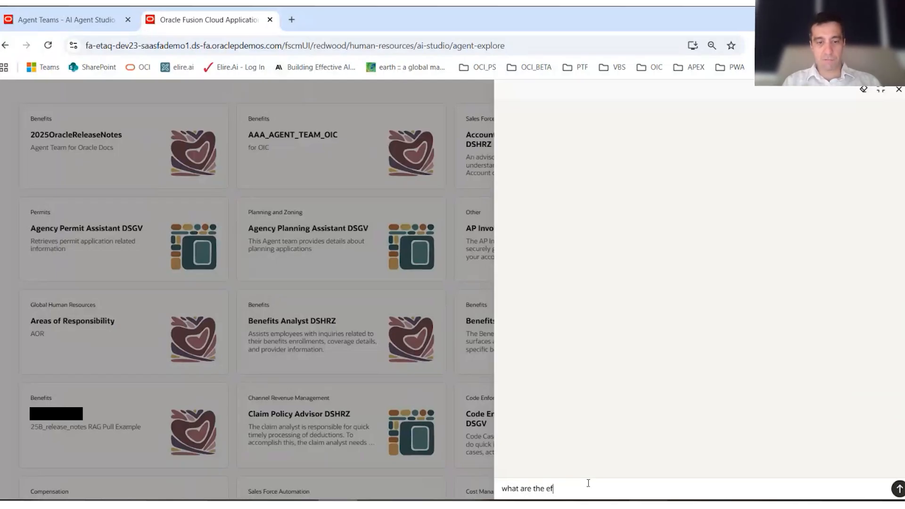
{"action": "type", "text": "focts"}
{"action": "key", "text": "BackSpace"}
{"action": "key", "text": "BackSpace"}
{"action": "key", "text": "BackSpace"}
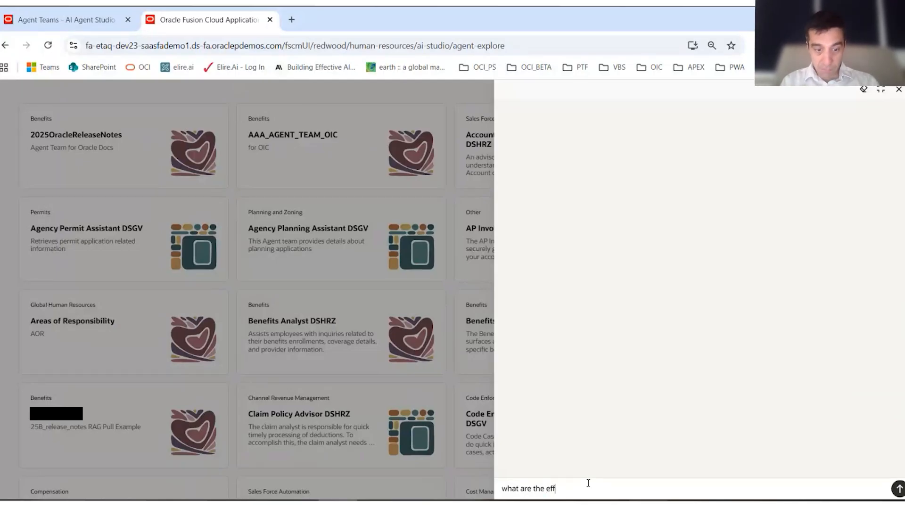
{"action": "type", "text": "ects of enablin"}
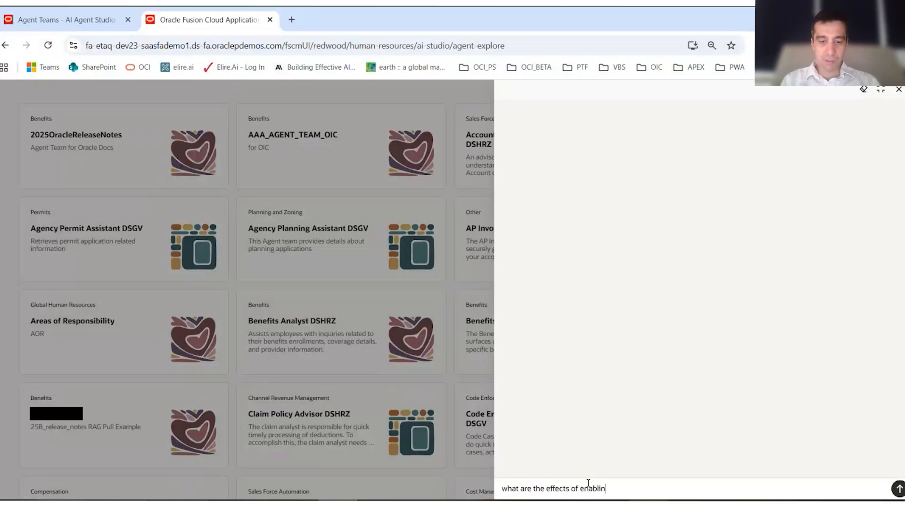
{"action": "type", "text": "g this:"}
- Complete the question with the copied profile option, remove the extra spaces so it reads HCM_TAC_RESUBMIT_FOR_ALL_NON_APPROVED, and send it
{"action": "key", "text": "ctrl+v"}
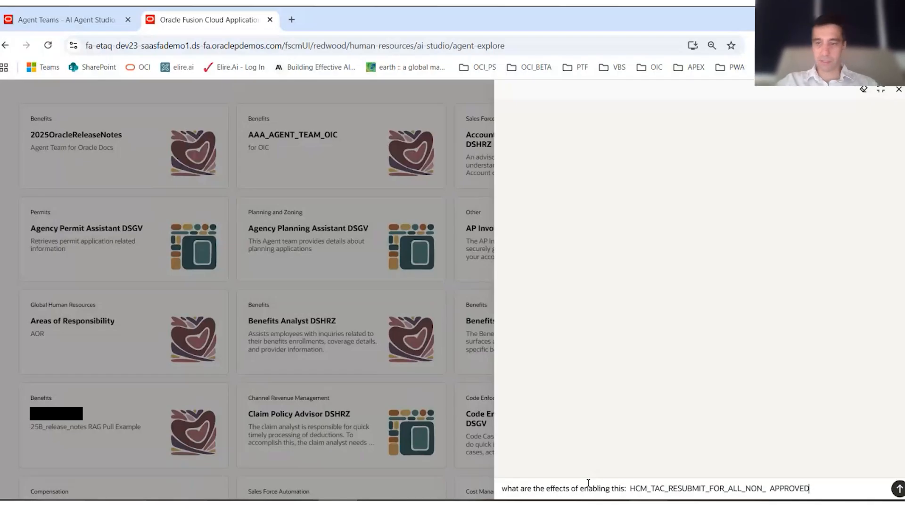
{"action": "key", "text": "BackSpace"}
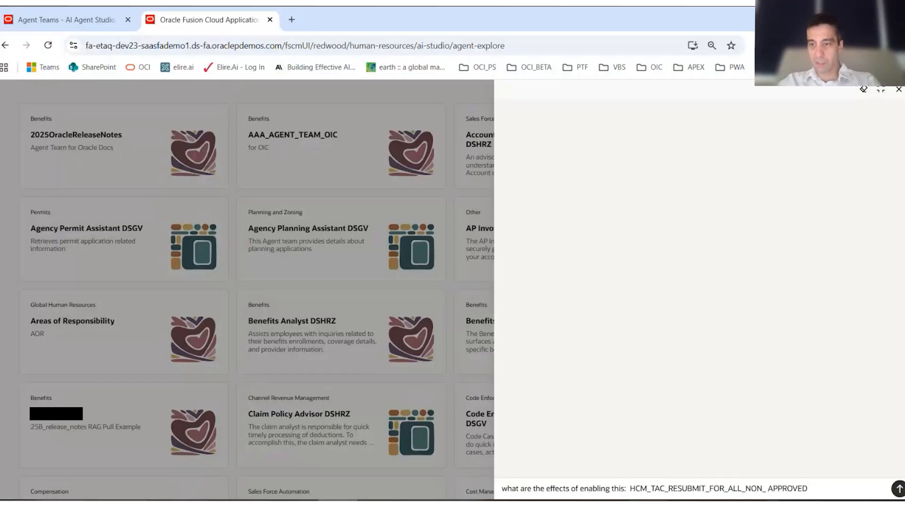
{"action": "key", "text": "BackSpace"}
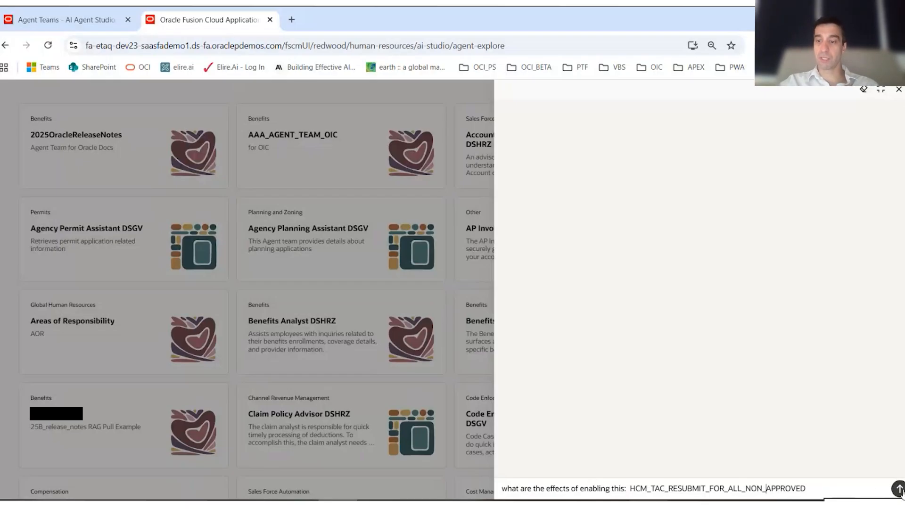
{"action": "left_click", "coordinate": [898, 488]}
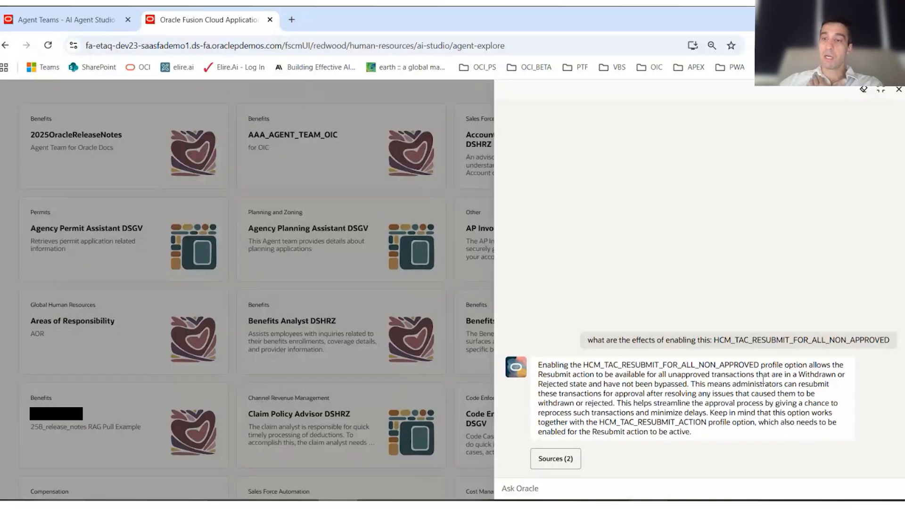
- Compare the agent's answer with the profile option table in 25B.pdf in Microsoft Edge, and return to the chat
{"action": "left_click_drag", "start_coordinate": [555, 375], "coordinate": [818, 423]}
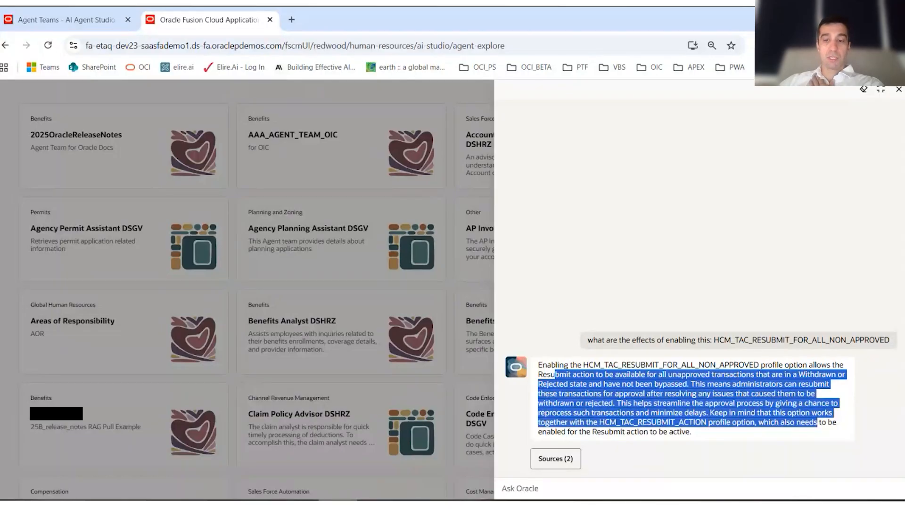
{"action": "key", "text": "alt+Tab"}
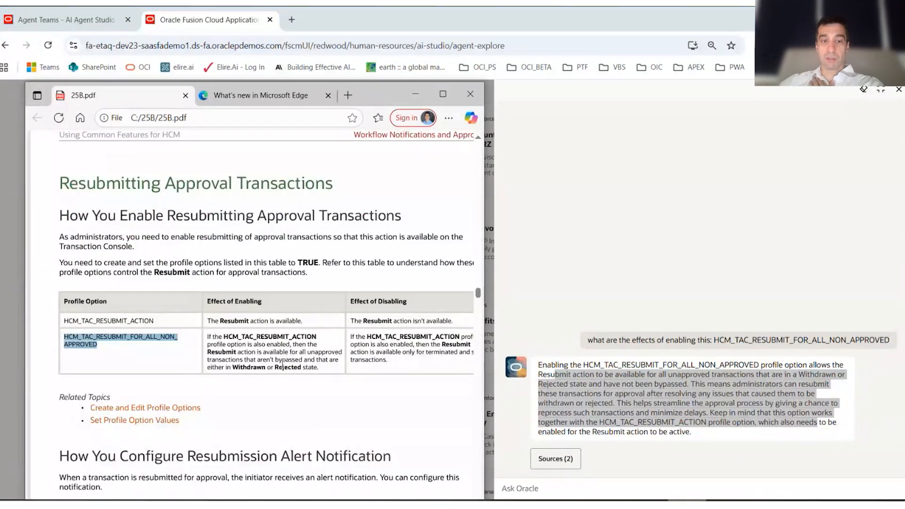
{"action": "key", "text": "alt+Tab"}
{"action": "left_click", "coordinate": [655, 459]}
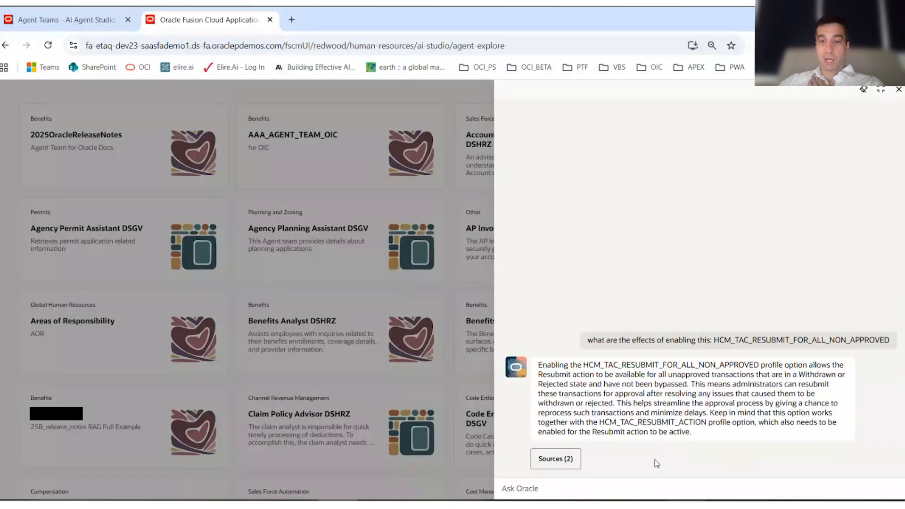
- Show the answer's sources, open the 25B_notes passage and examine it together with the source list
{"action": "left_click", "coordinate": [571, 459]}
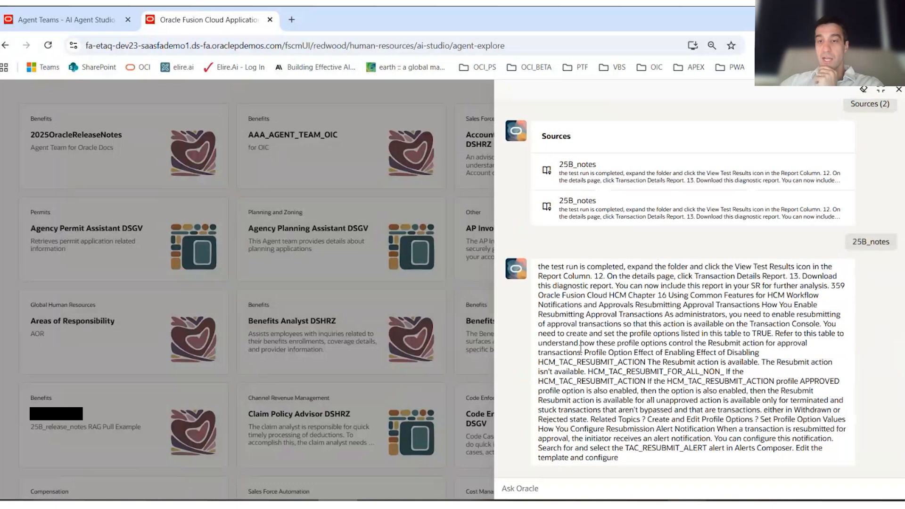
{"action": "mouse_move", "coordinate": [541, 265]}
{"action": "left_mouse_down"}
{"action": "mouse_move", "coordinate": [558, 274]}
{"action": "mouse_move", "coordinate": [655, 457]}
{"action": "mouse_move", "coordinate": [607, 436]}
{"action": "mouse_move", "coordinate": [589, 313]}
{"action": "mouse_move", "coordinate": [547, 265]}
{"action": "left_mouse_up"}
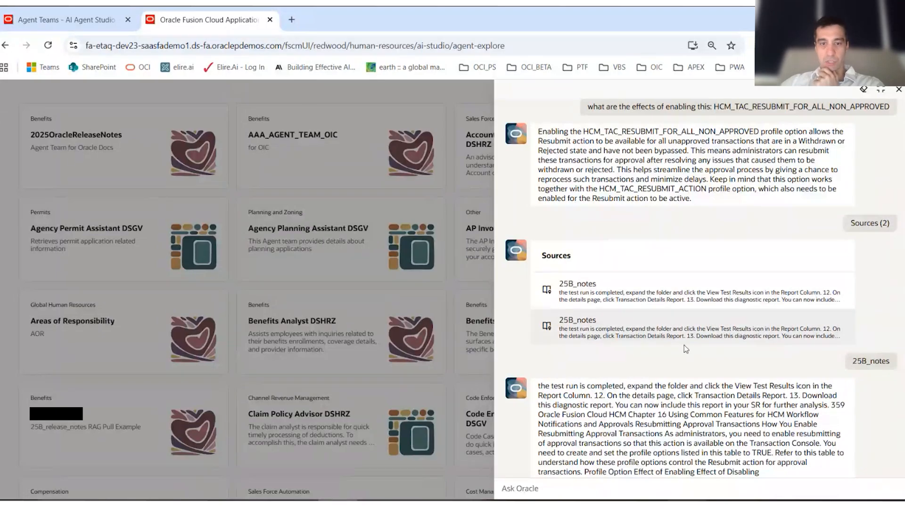
{"action": "scroll", "coordinate": [653, 413], "scroll_direction": "up", "scroll_amount": 1}
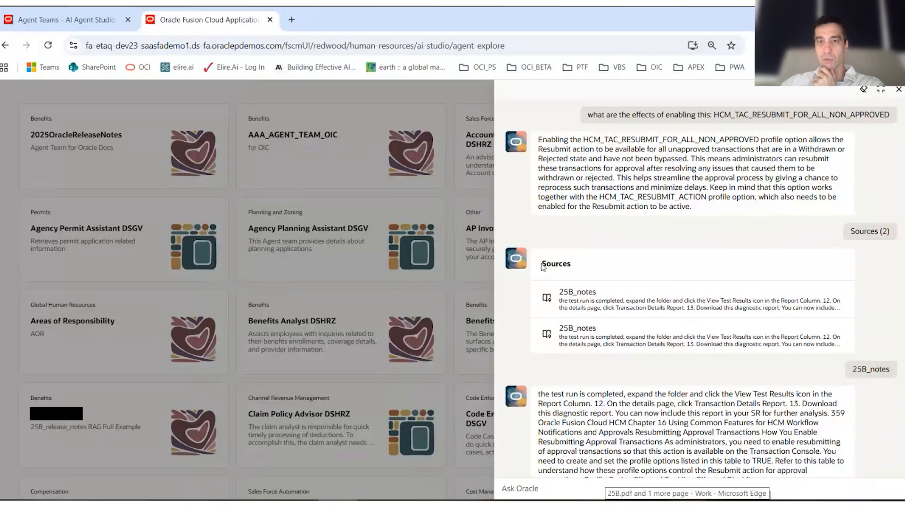
{"action": "double_click", "coordinate": [557, 263]}
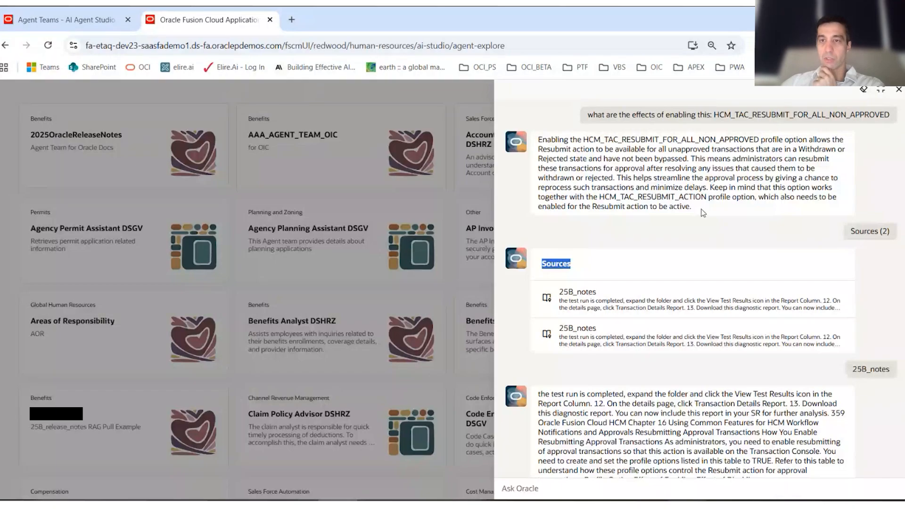
- Review the agent's full answer against the wording of the question that was asked
{"action": "left_click_drag", "start_coordinate": [702, 211], "coordinate": [534, 142]}
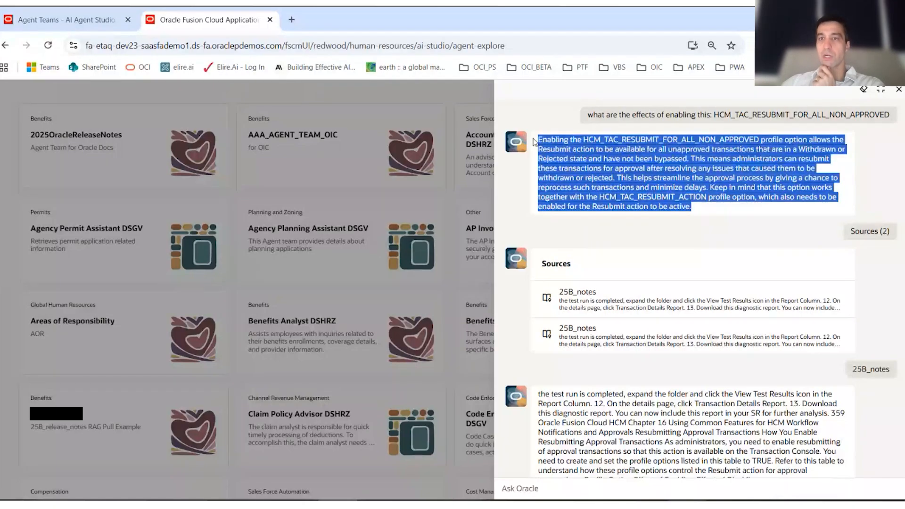
{"action": "left_click", "coordinate": [587, 148]}
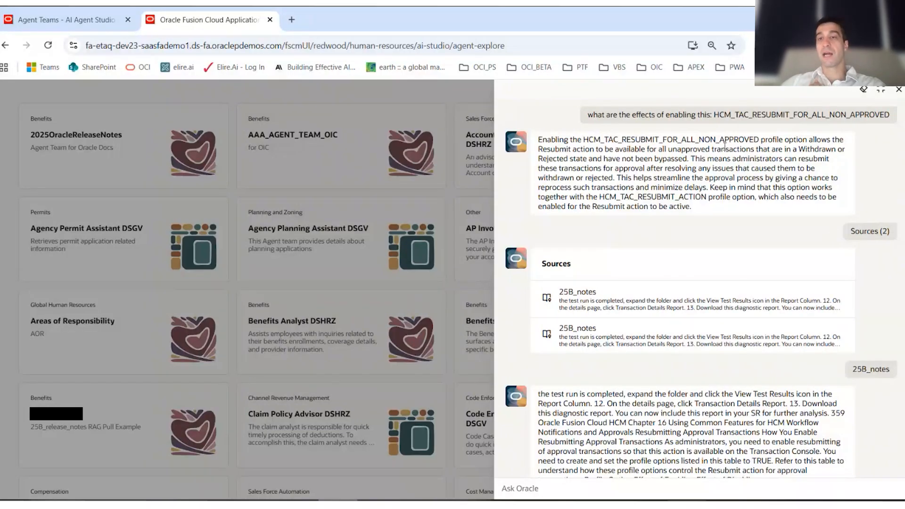
{"action": "left_click_drag", "start_coordinate": [587, 115], "coordinate": [901, 124]}
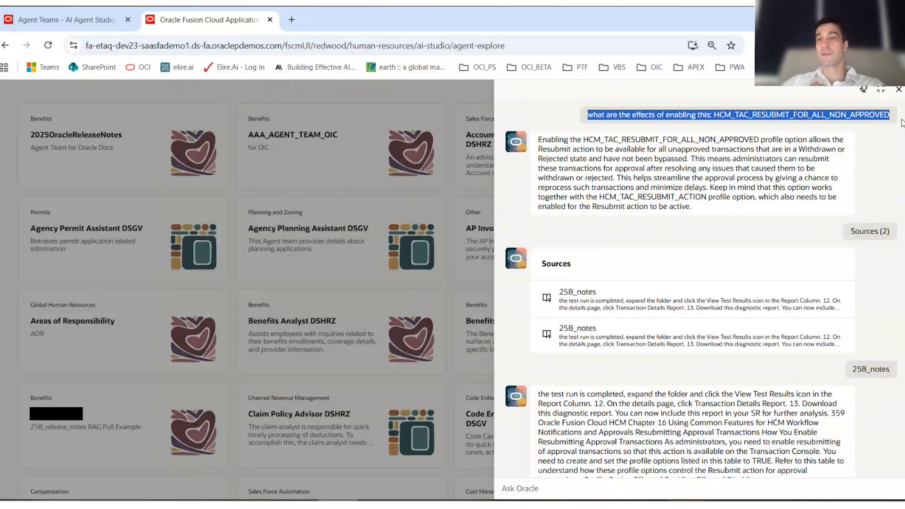
{"action": "left_click", "coordinate": [901, 122]}
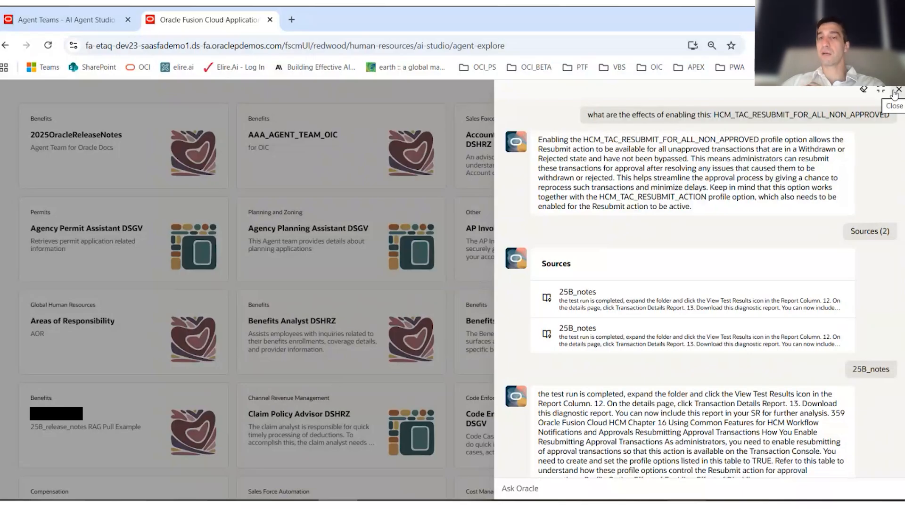